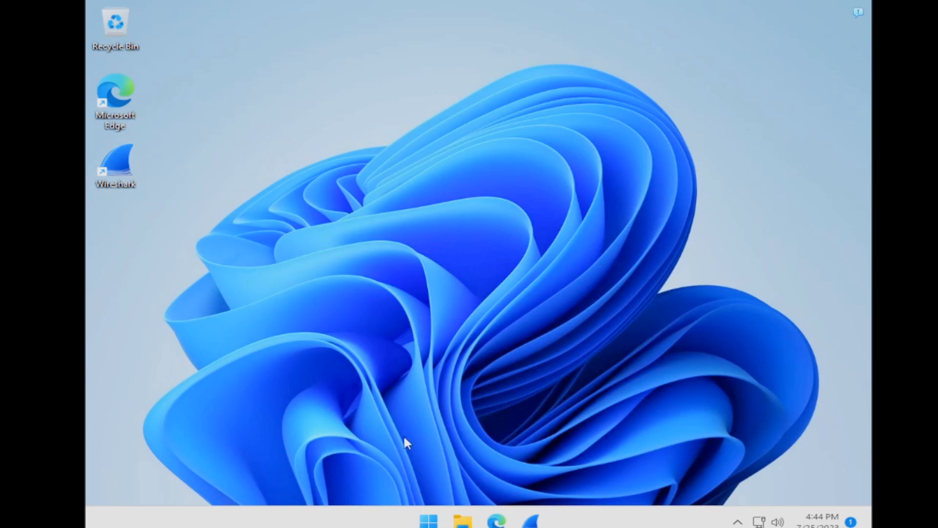
Search Windows for "enviro" and open the Environment Variables dialog from the system properties
click(428, 521)
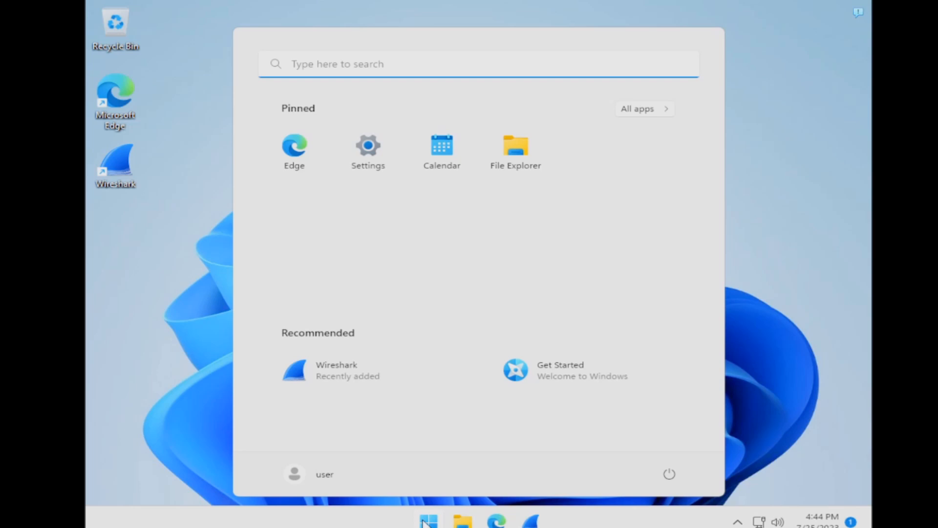
text(enviro)
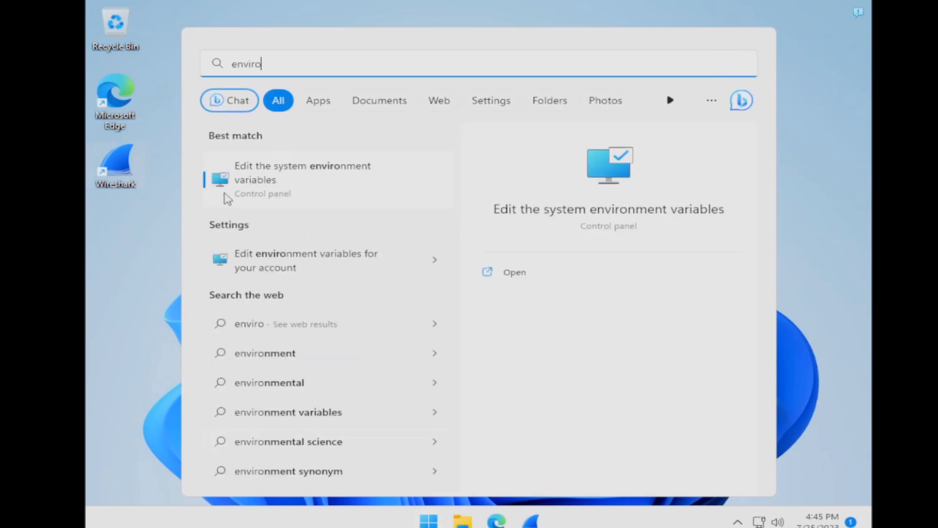
click(280, 188)
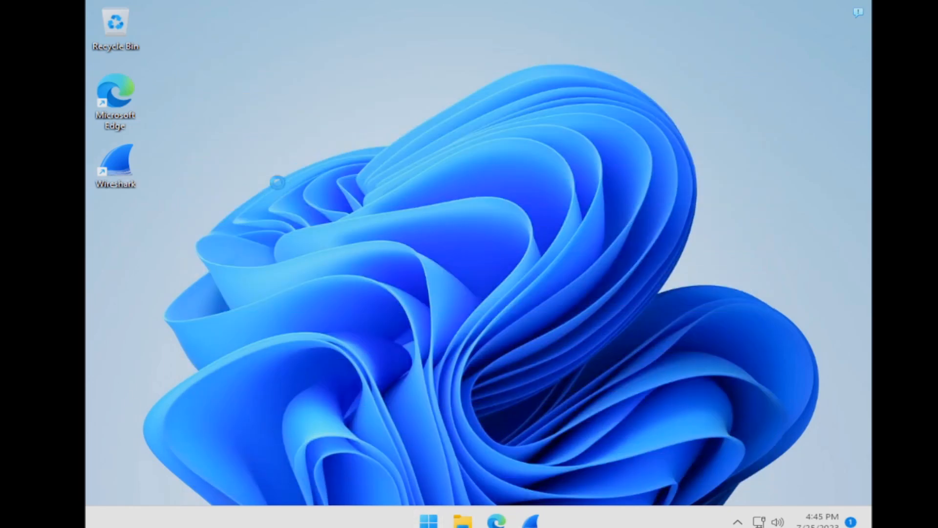
drag(256, 42, 455, 78)
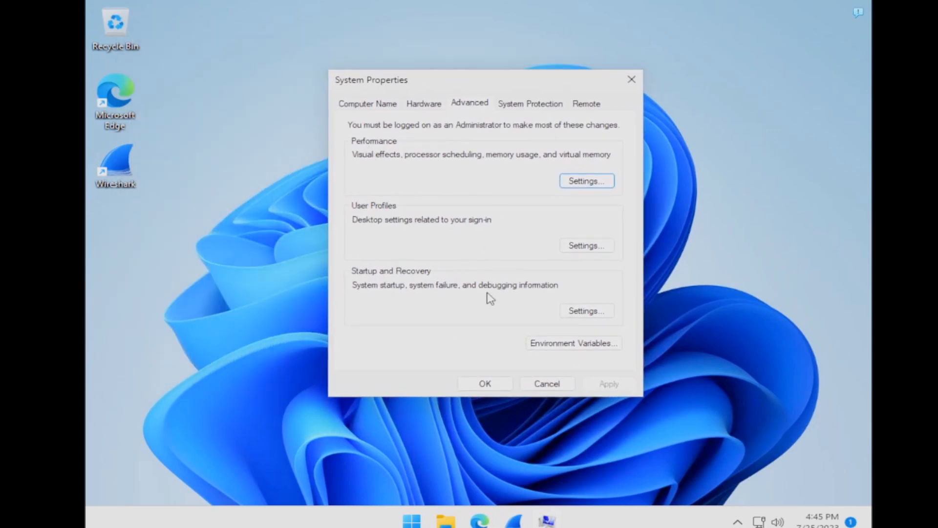
click(538, 344)
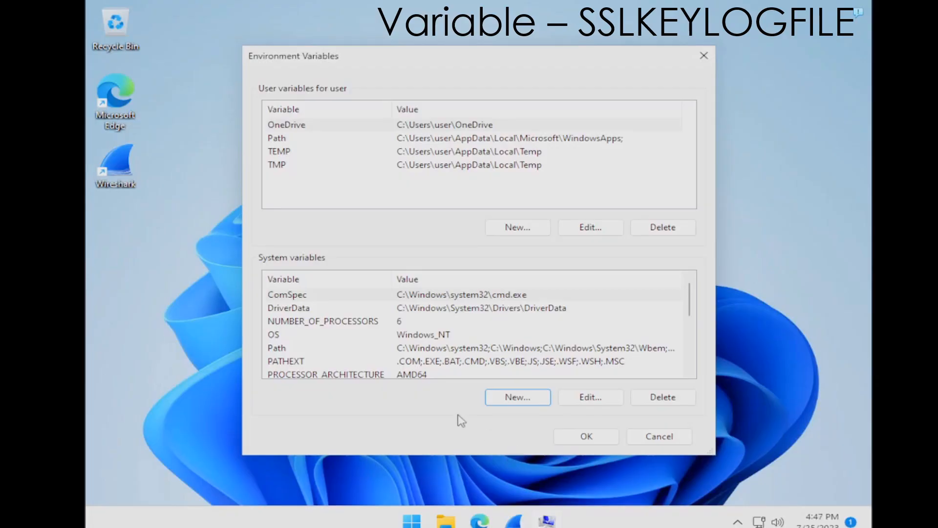
Start a new system variable named SSLKEYLOGFILE and point its value to a newly created SSLKeys folder in the user's Documents
click(509, 399)
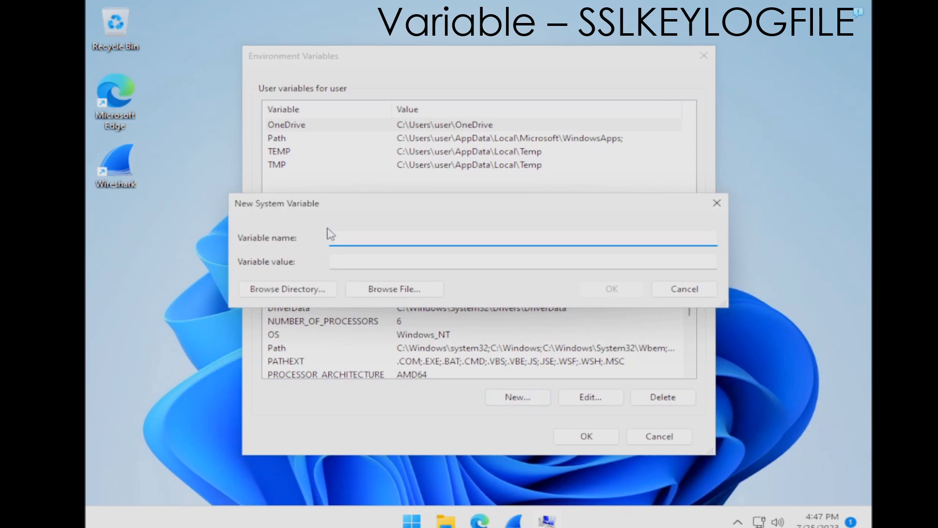
text(SSLKEYLOGFILE)
click(265, 293)
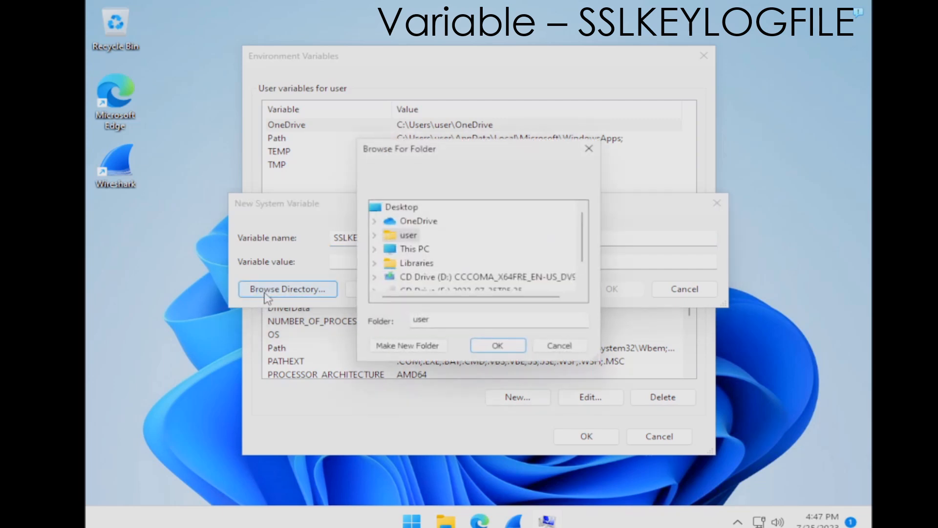
click(374, 235)
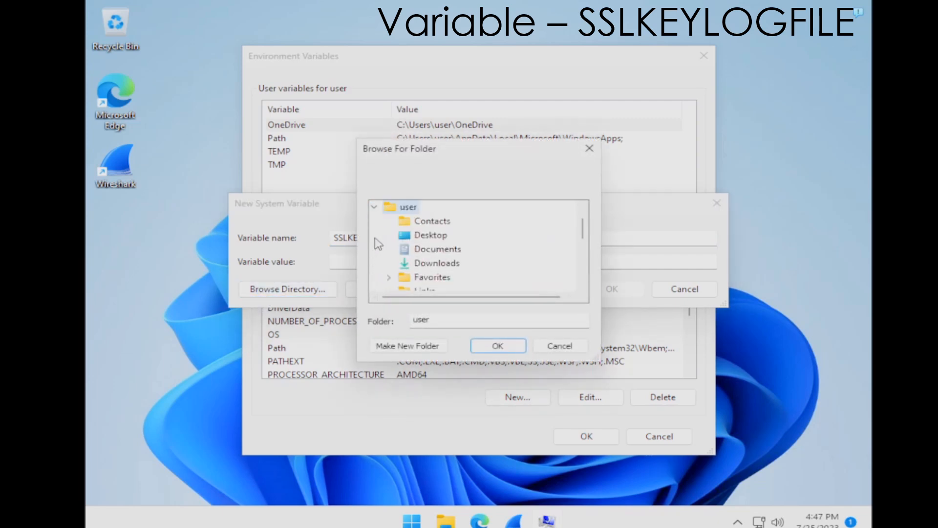
click(415, 251)
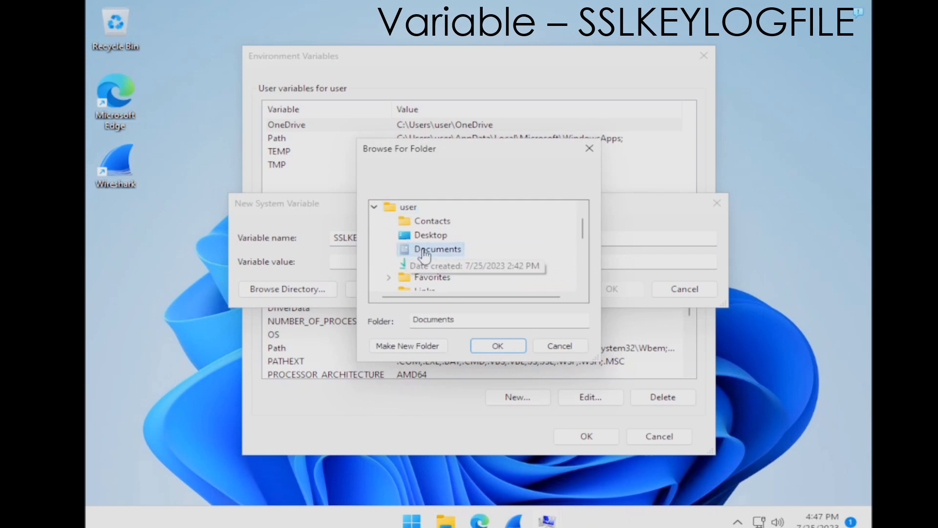
click(421, 347)
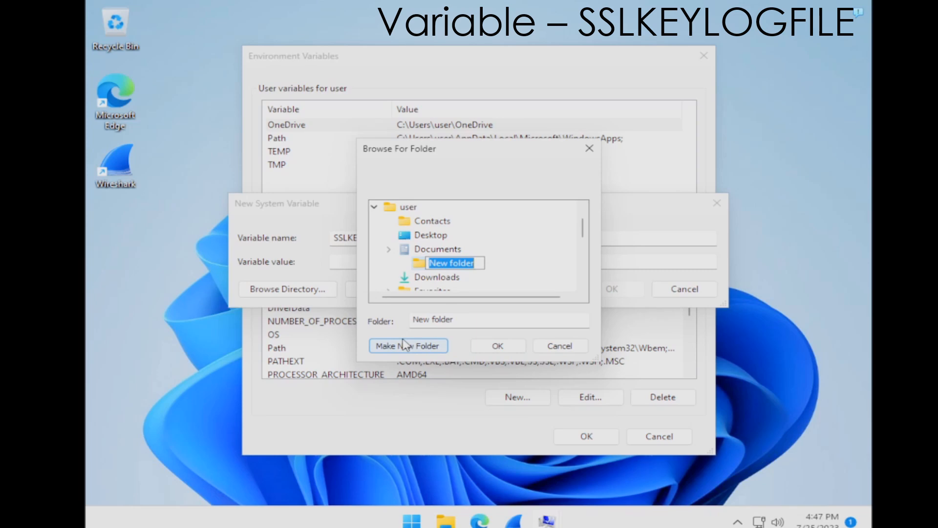
text(SSLKeys)
key(Return)
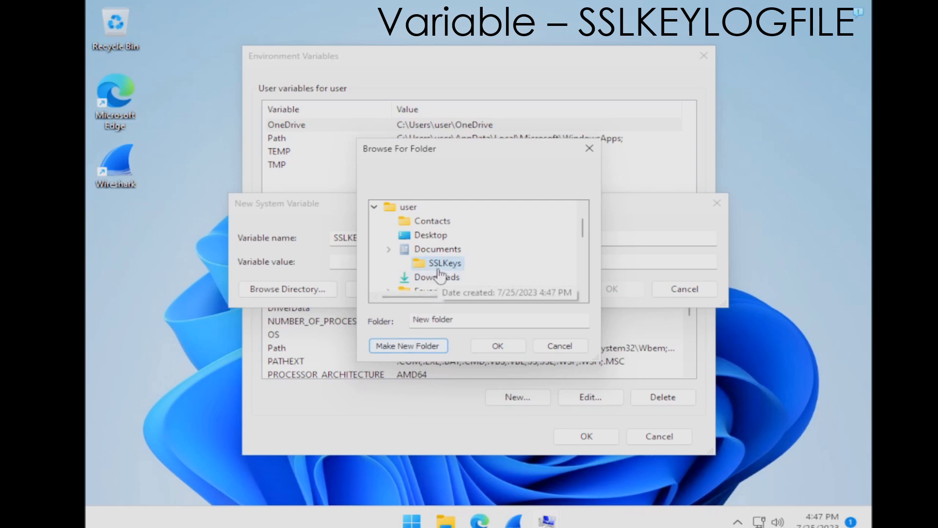
click(495, 345)
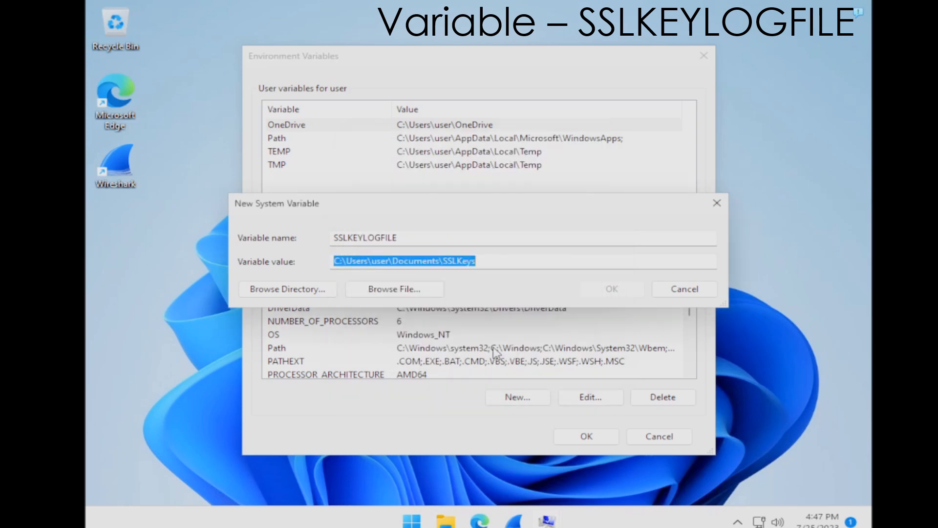
Append \ssl.log to the SSLKEYLOGFILE variable's value and save the system variable, closing the system properties
click(490, 263)
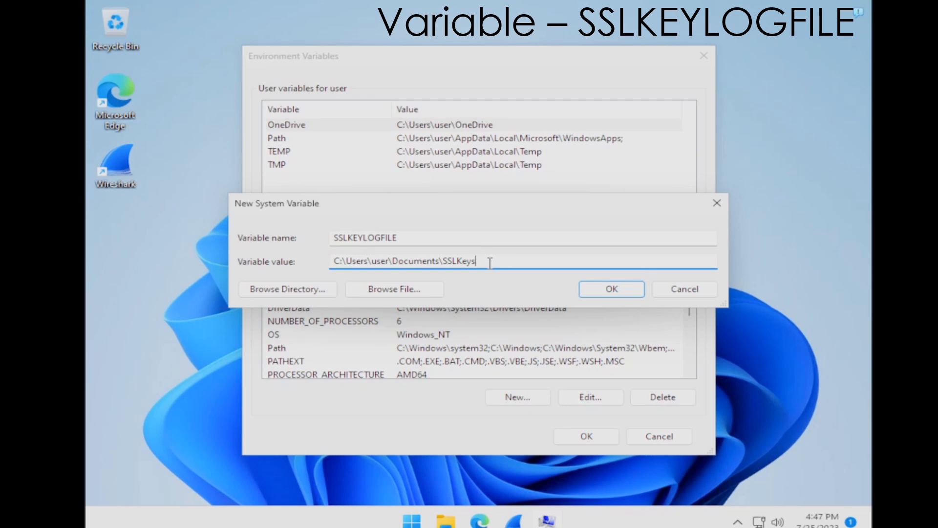
text(\ssl.log)
click(596, 293)
click(587, 436)
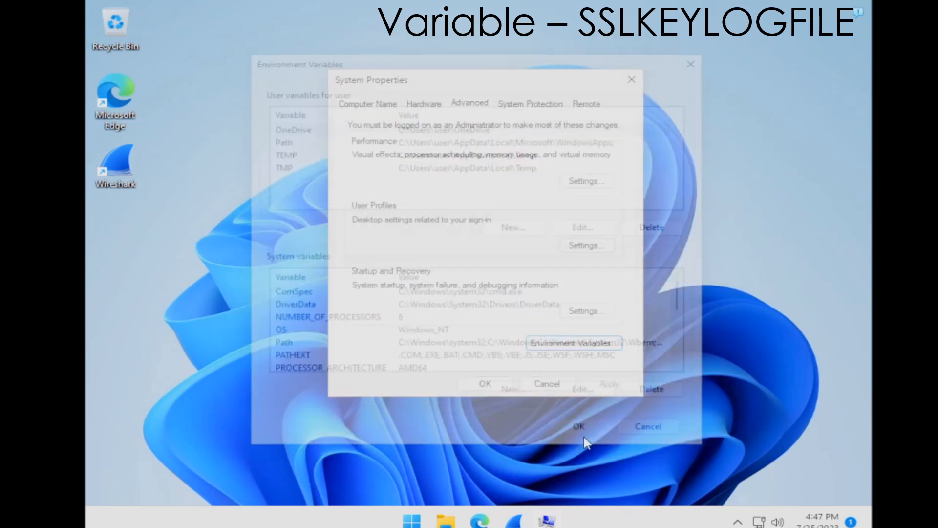
click(498, 386)
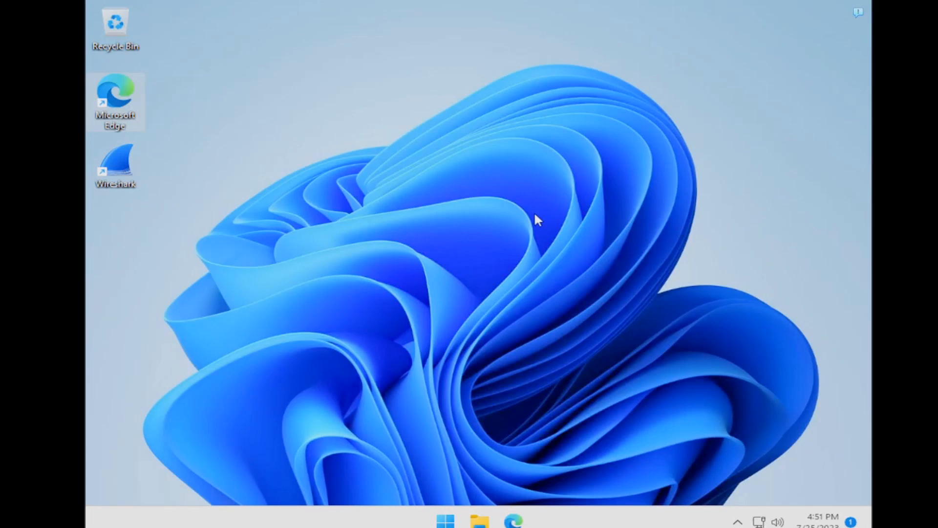
Browse to the SSLKeys folder in Documents with File Explorer and open the ssl log file to check it
click(479, 520)
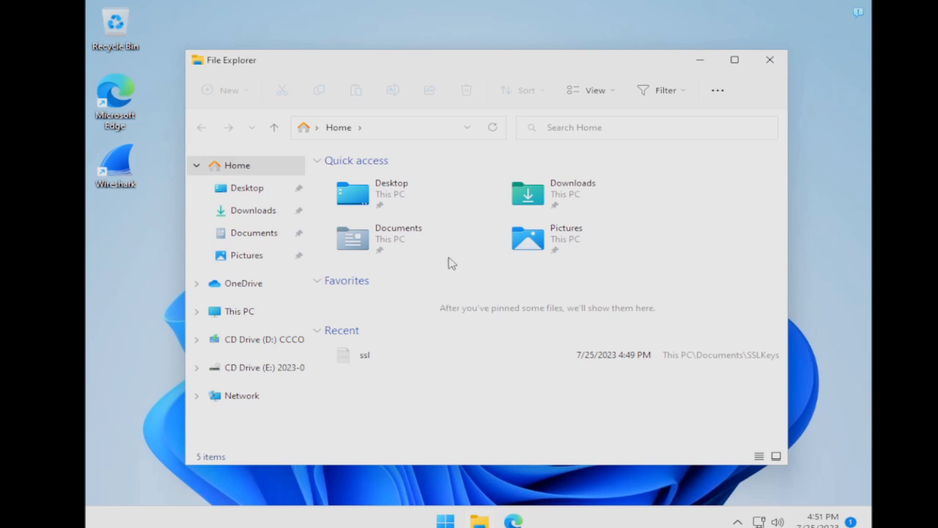
double_click(447, 237)
double_click(363, 184)
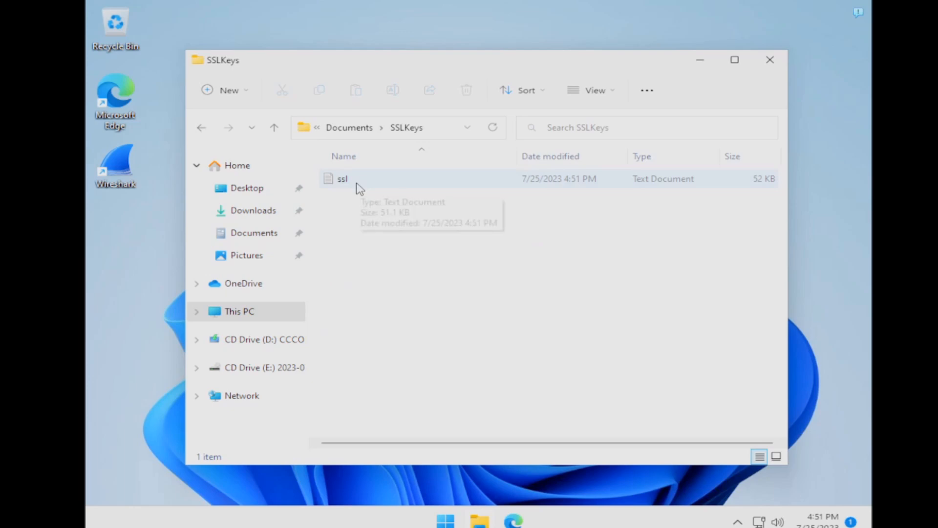
click(360, 188)
double_click(361, 188)
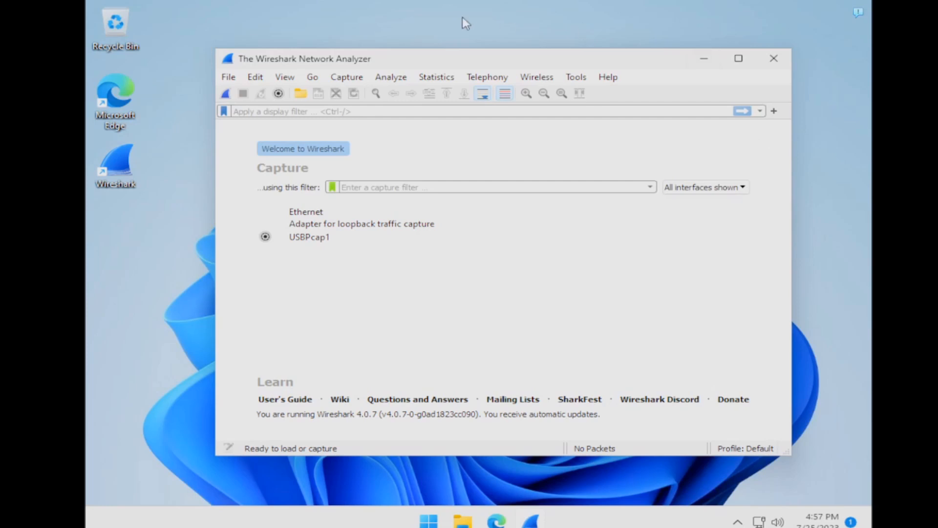
Open the TLS protocol settings in Wireshark's preferences
click(254, 78)
click(293, 442)
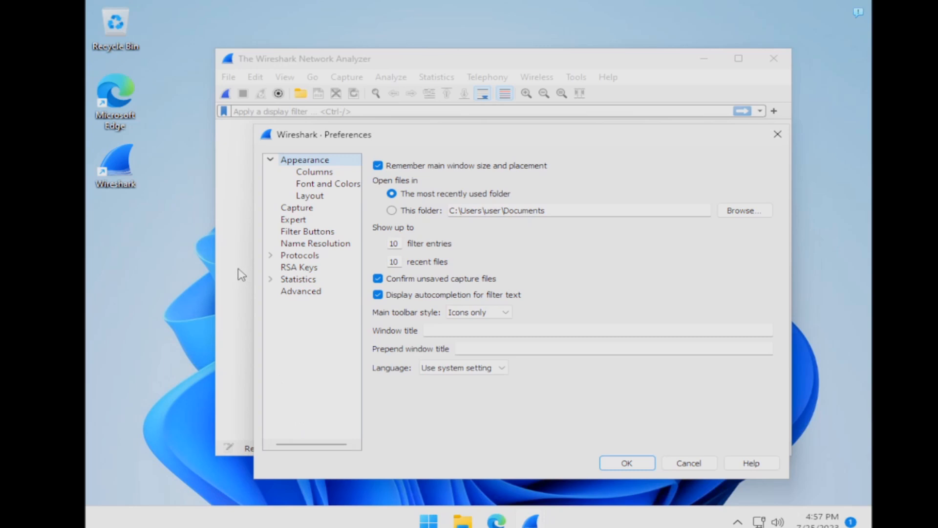
click(271, 255)
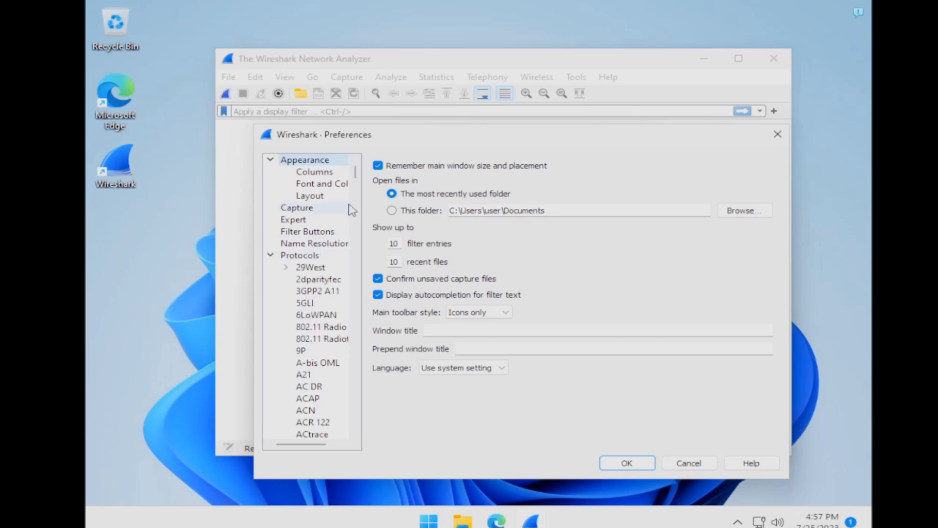
drag(355, 177, 348, 364)
scroll(347, 364, down, 20)
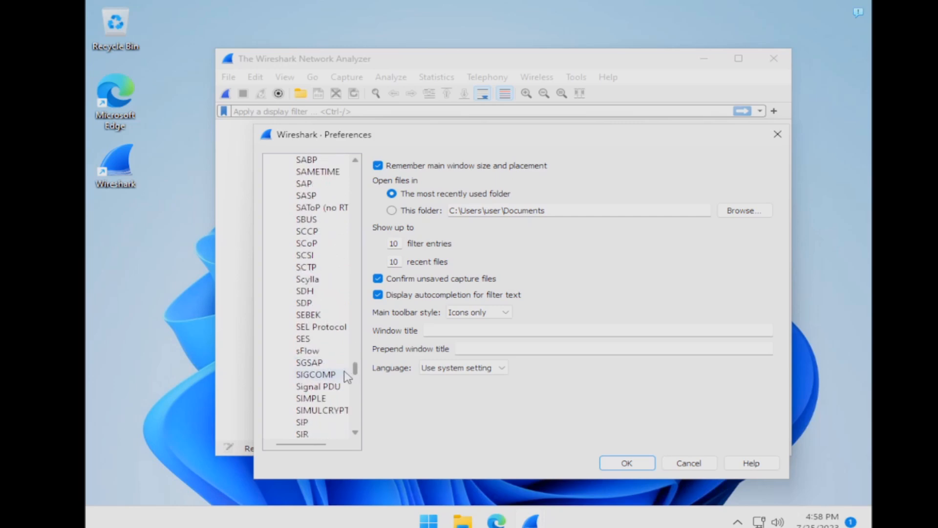
scroll(331, 350, down, 13)
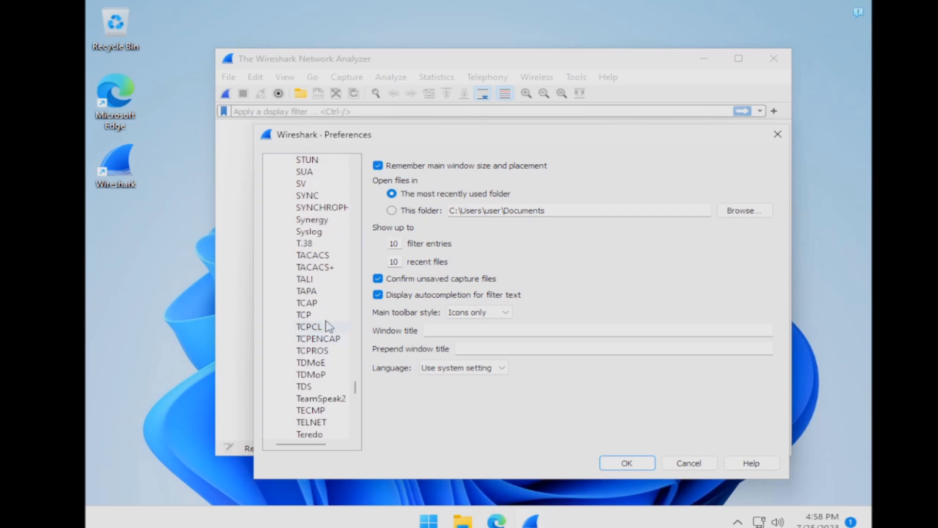
scroll(318, 284, down, 4)
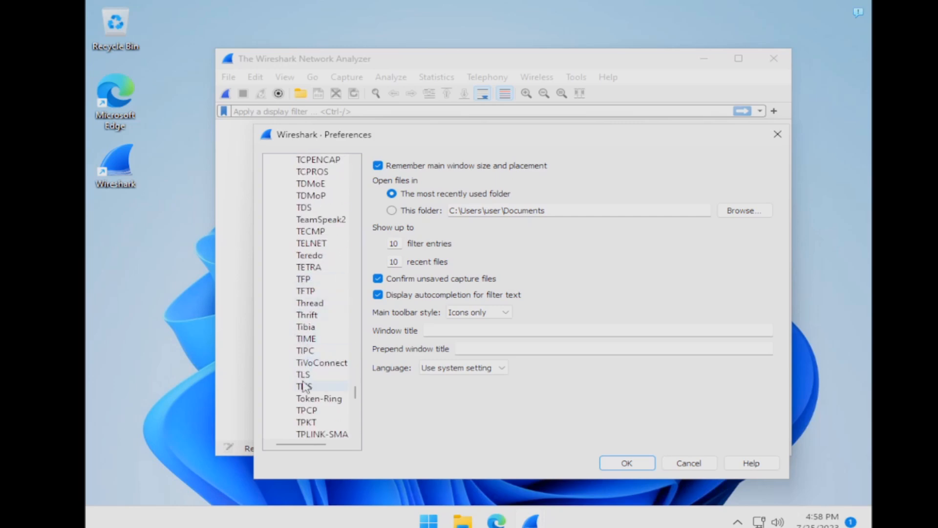
click(303, 375)
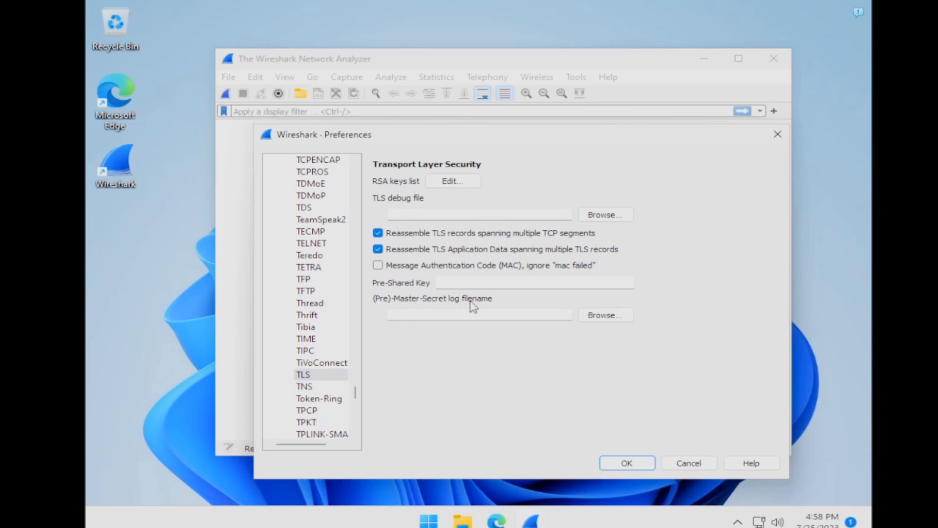
Set the (Pre)-Master-Secret log filename to the ssl log in Documents\SSLKeys and save the preferences
click(596, 318)
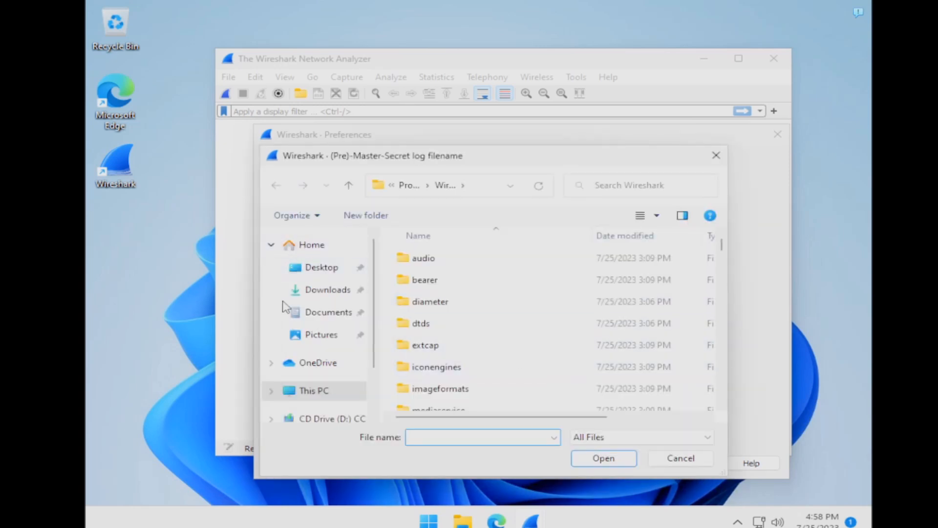
click(295, 313)
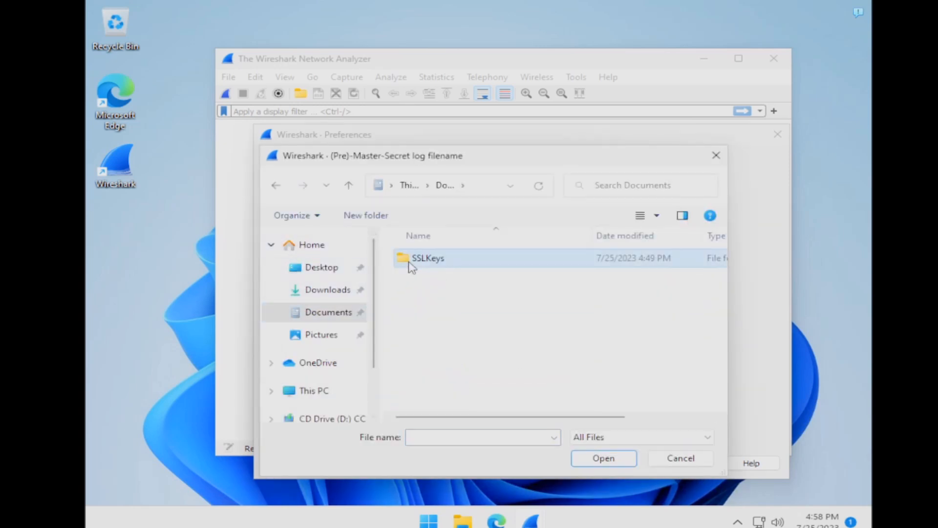
double_click(411, 264)
click(413, 261)
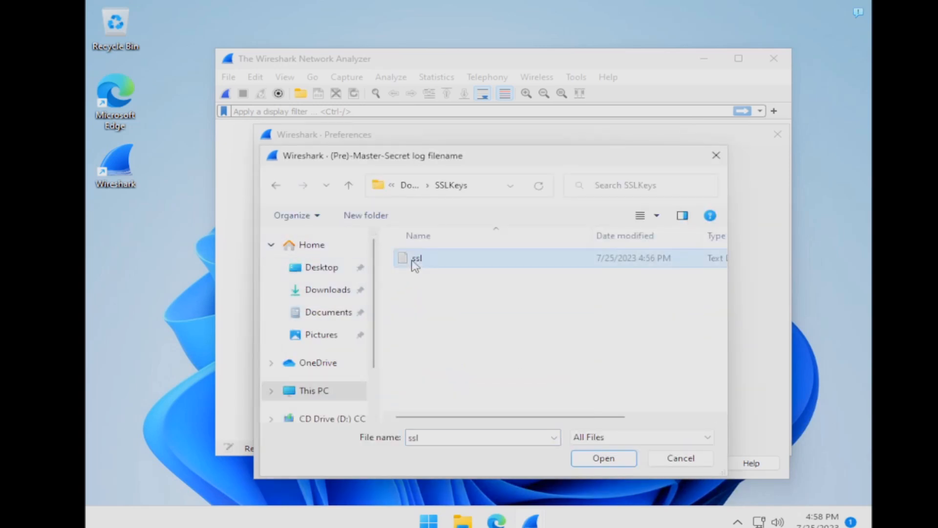
click(593, 462)
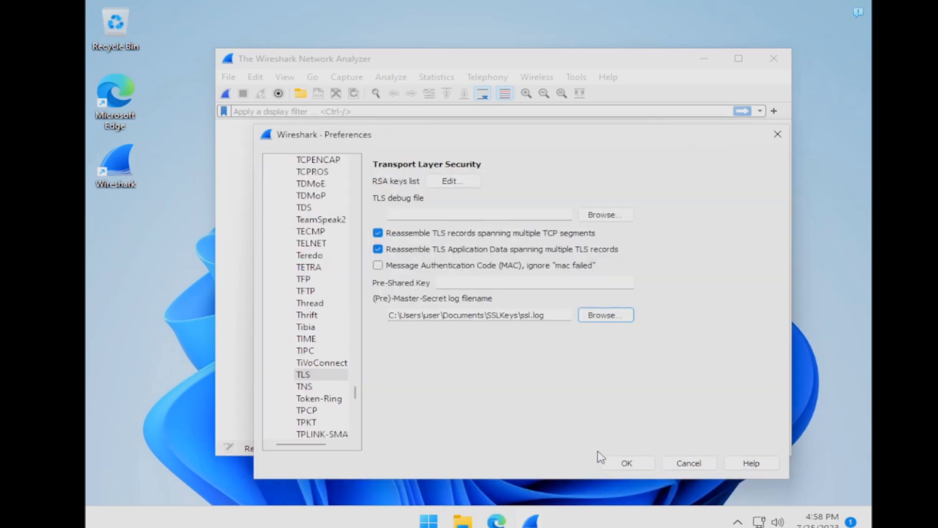
click(625, 463)
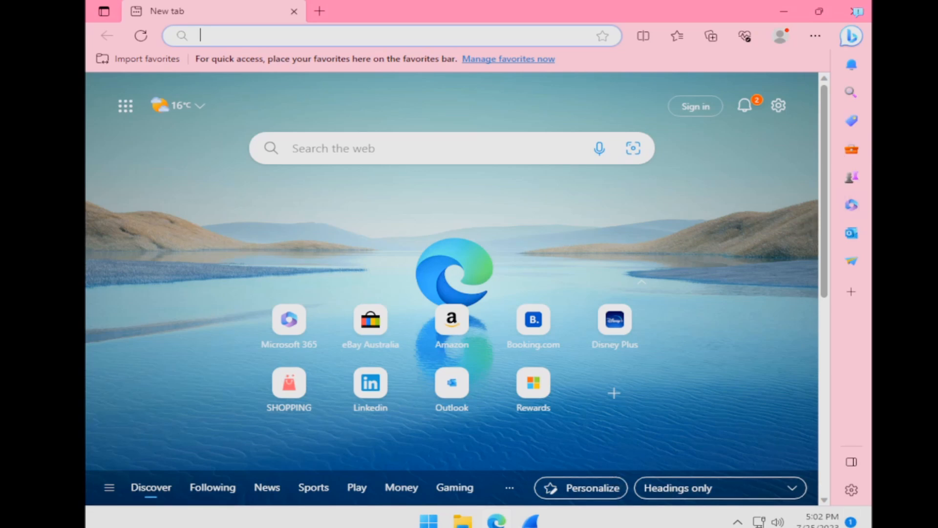
Capture Ethernet traffic in Wireshark while loading the Disney Plus site from the new tab page in Edge, then stop capturing
click(532, 522)
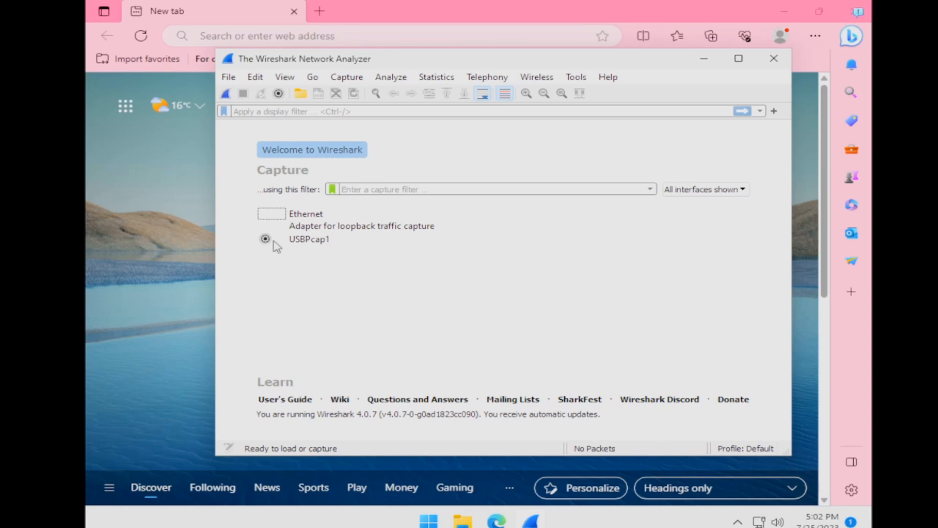
double_click(291, 218)
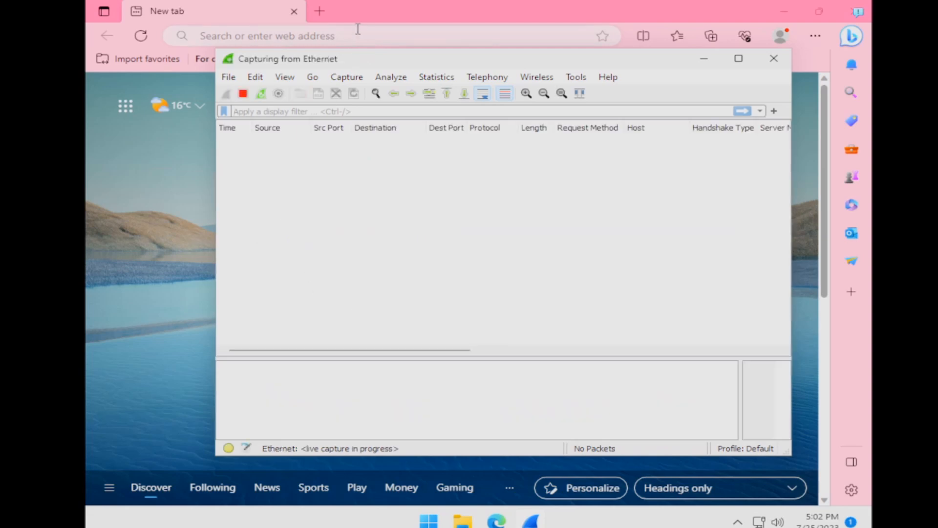
click(359, 30)
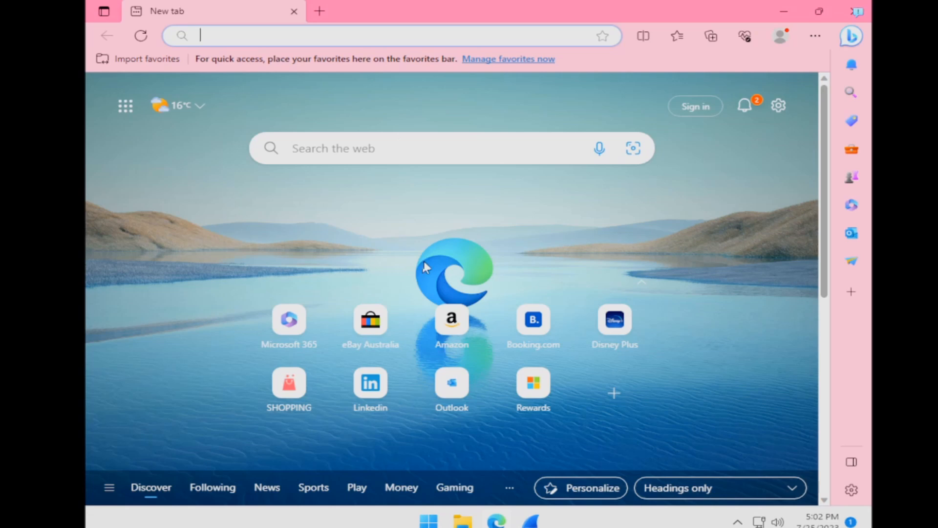
click(615, 319)
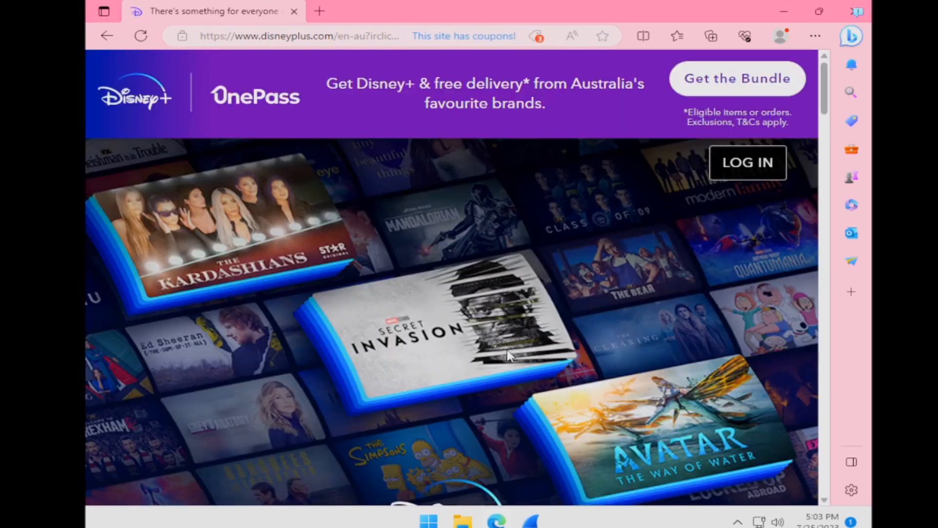
click(531, 521)
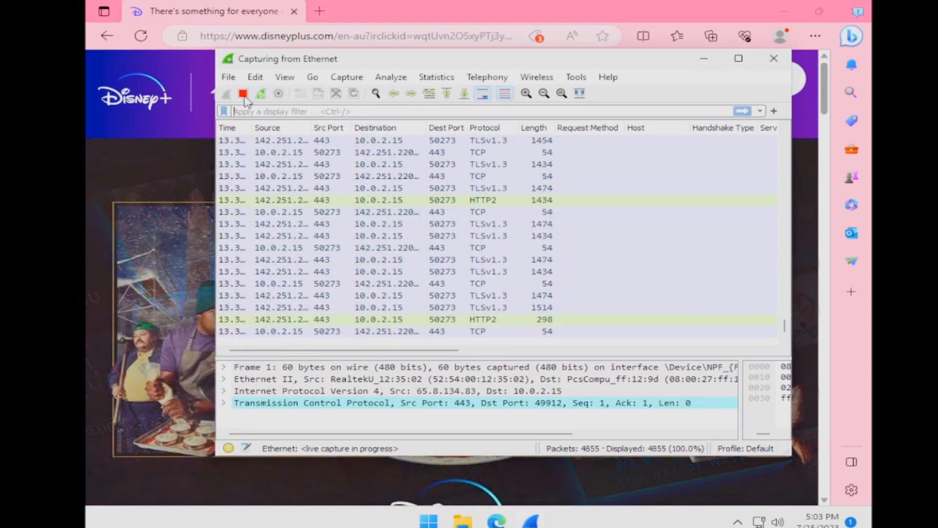
click(244, 94)
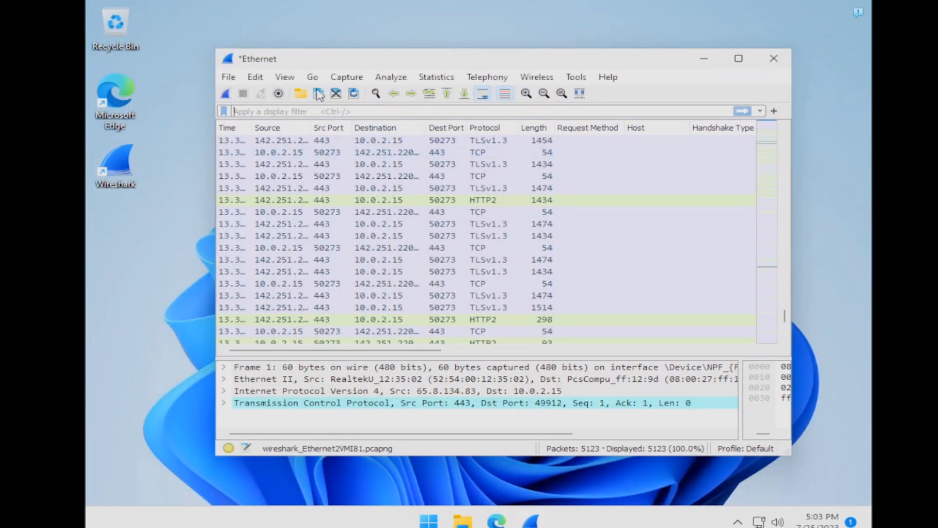
Take a rectangular screen snip of the whole Wireshark window with Snipping Tool
drag(312, 63, 295, 46)
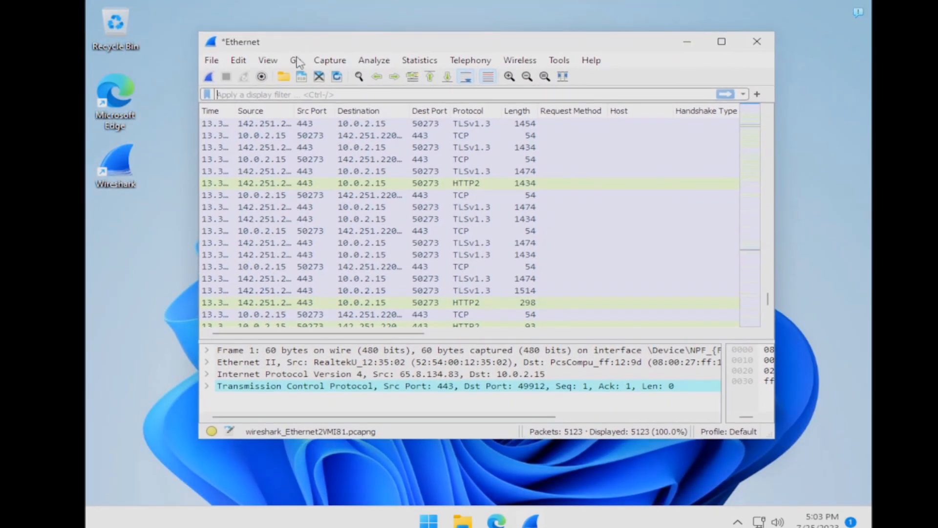
scroll(372, 191, down, 2)
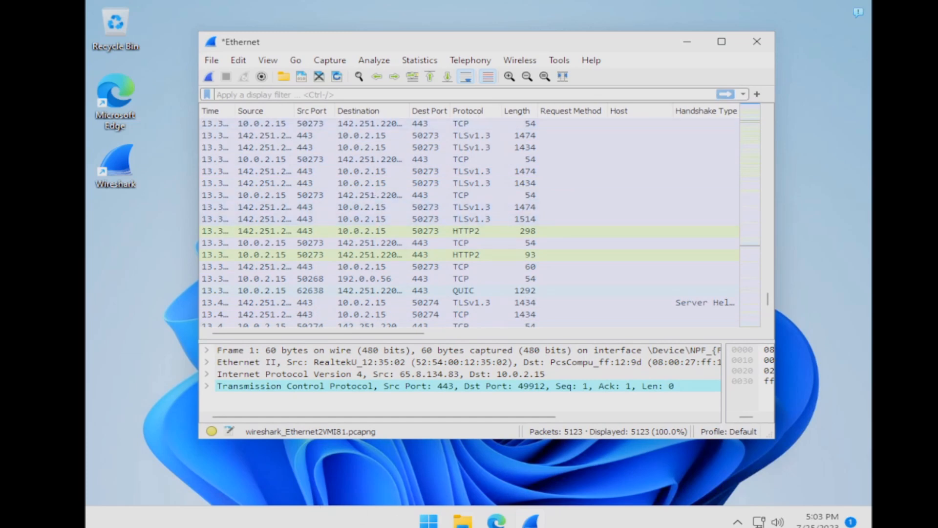
key(super)
text(scrr)
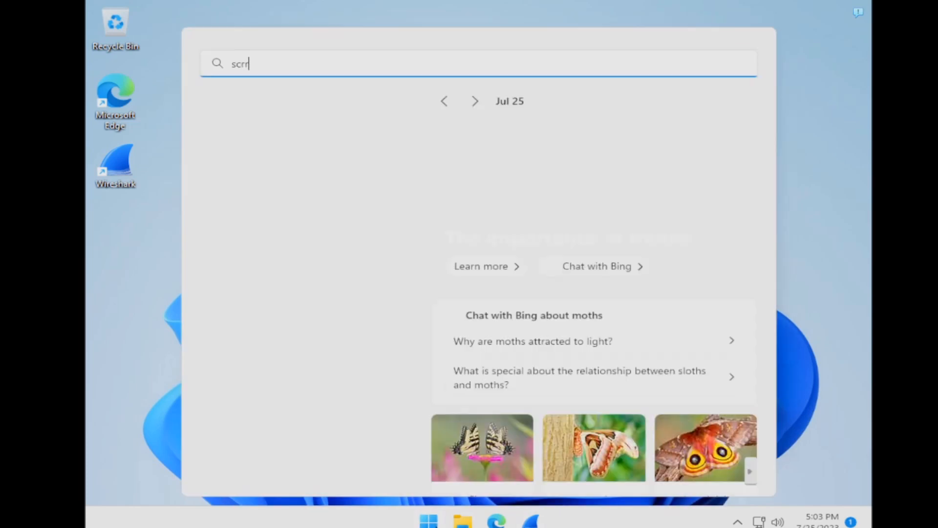
text(en)
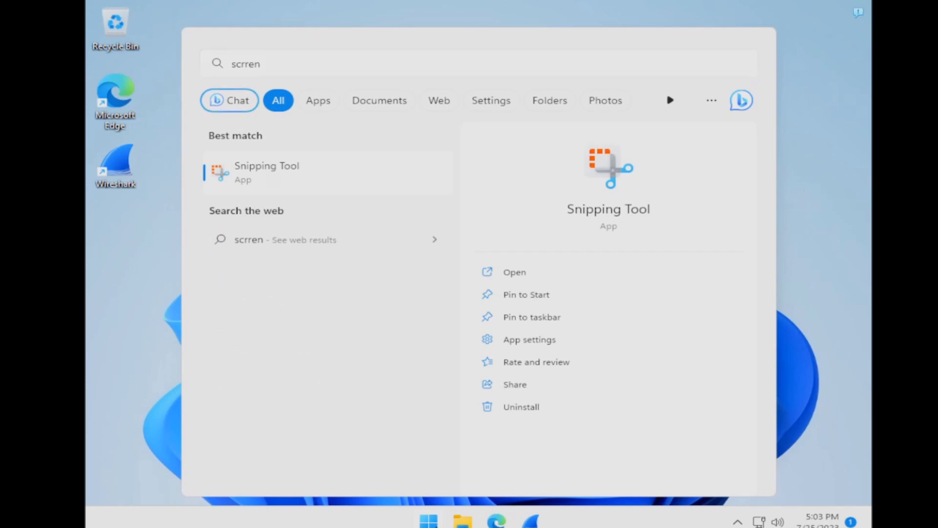
key(Return)
click(181, 71)
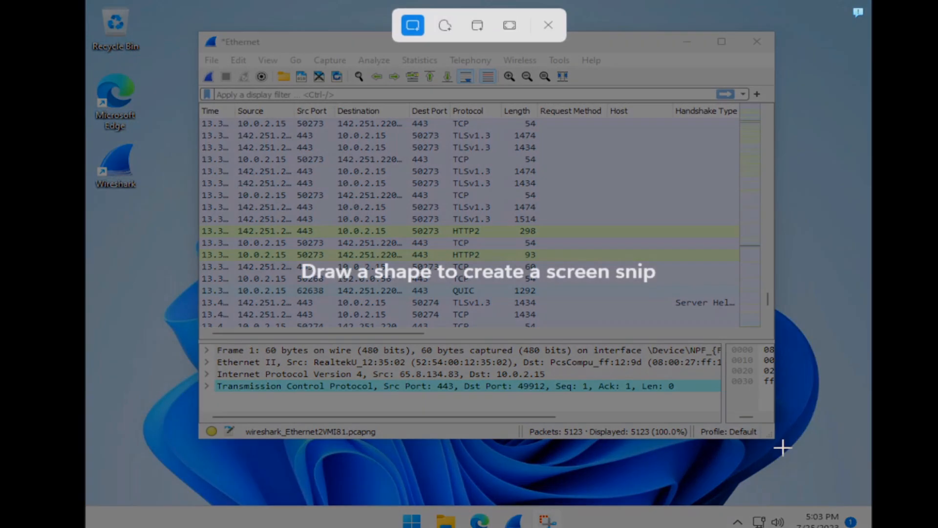
drag(785, 448, 187, 20)
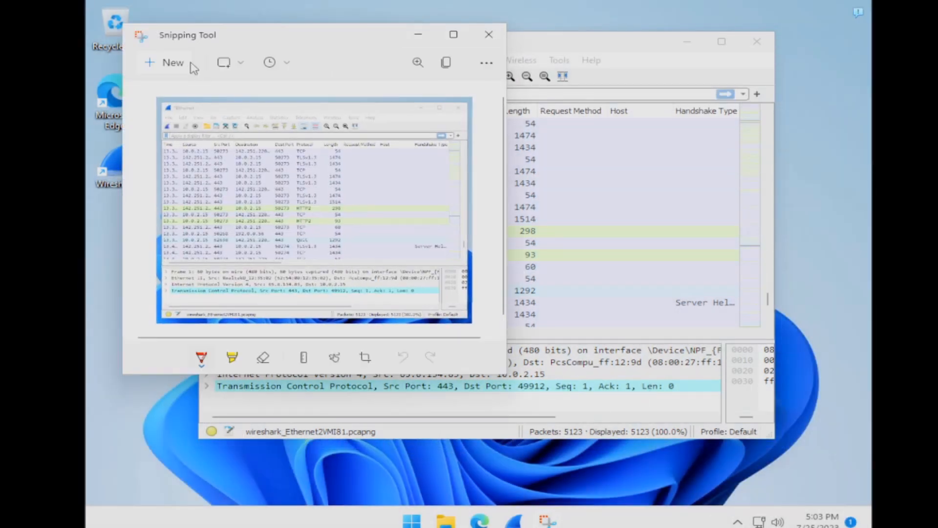
In Wireshark, clear the (Pre)-Master-Secret log filename in the TLS protocol preferences and save the preferences
drag(576, 49, 653, 71)
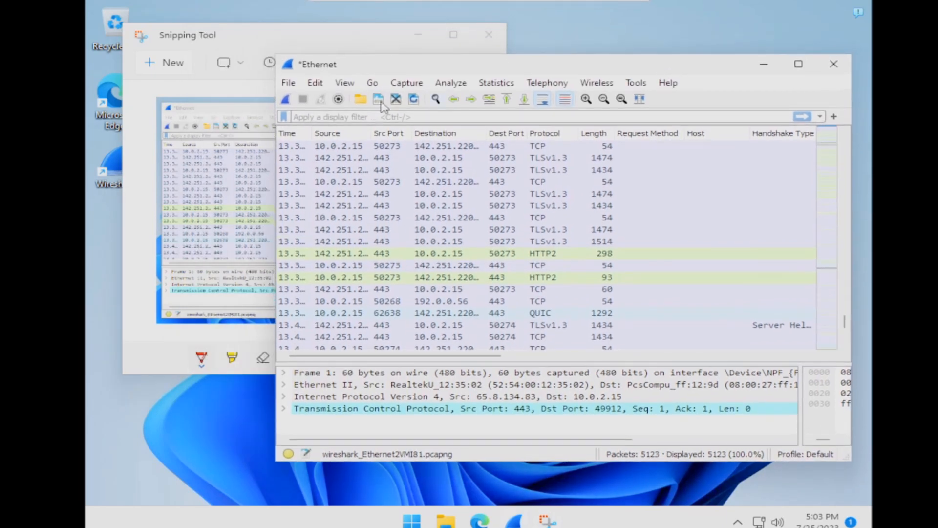
click(316, 83)
click(337, 446)
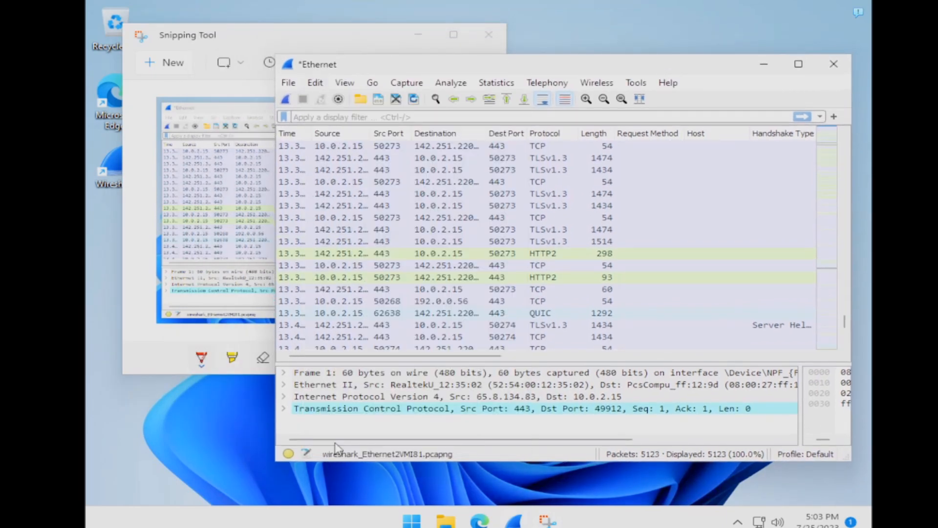
click(270, 255)
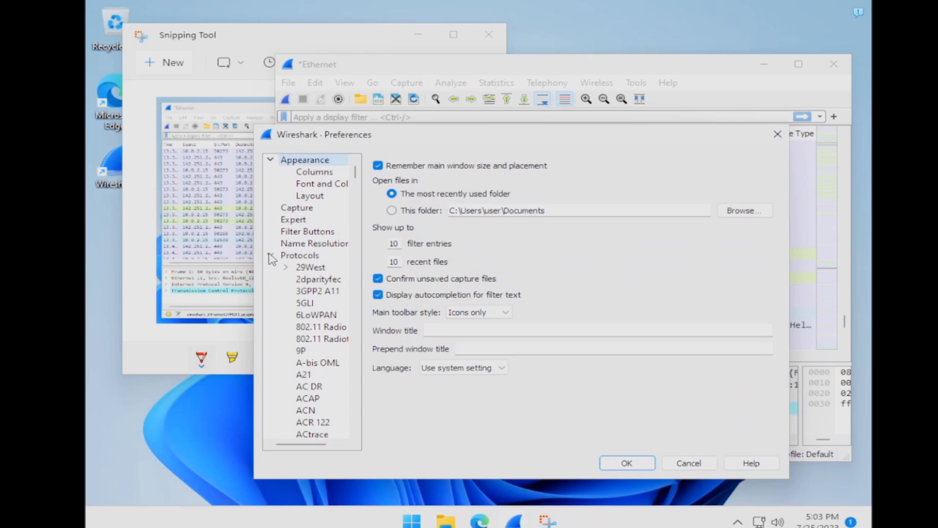
drag(355, 172, 352, 397)
click(323, 328)
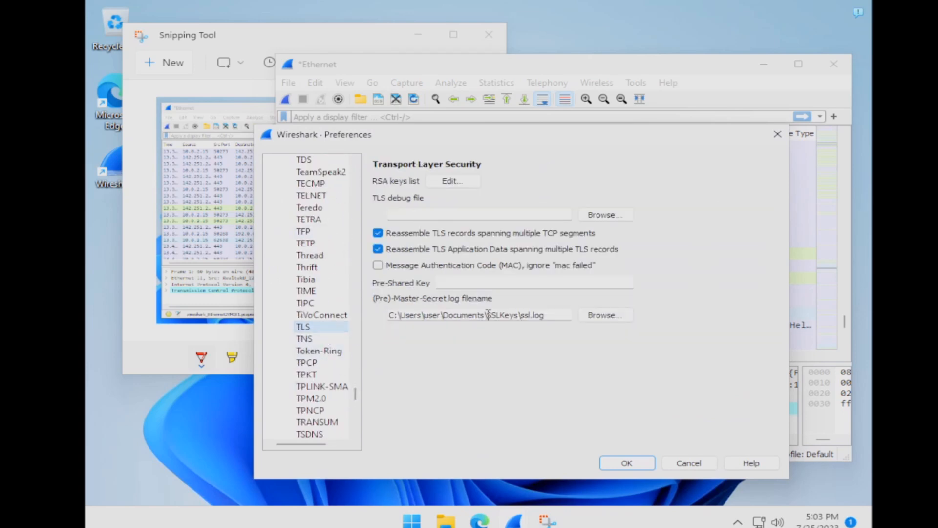
drag(550, 316, 390, 316)
key(BackSpace)
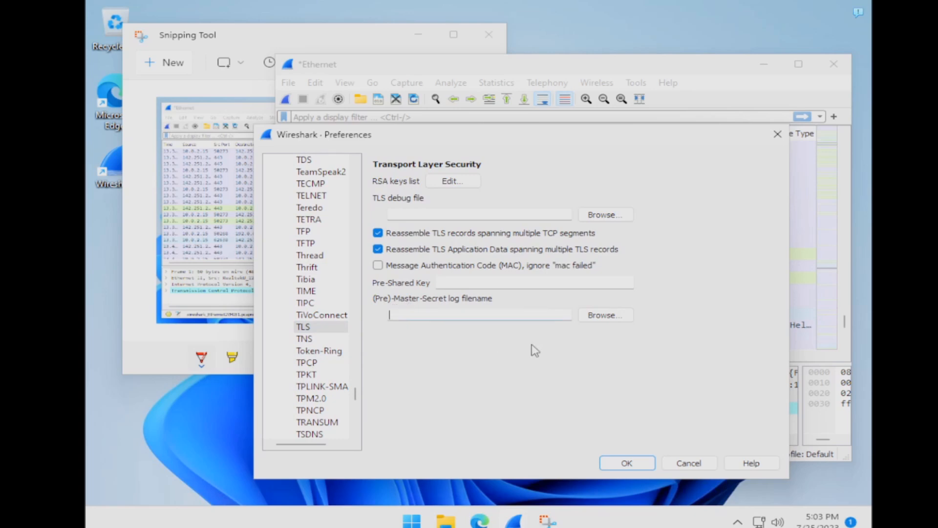
click(612, 462)
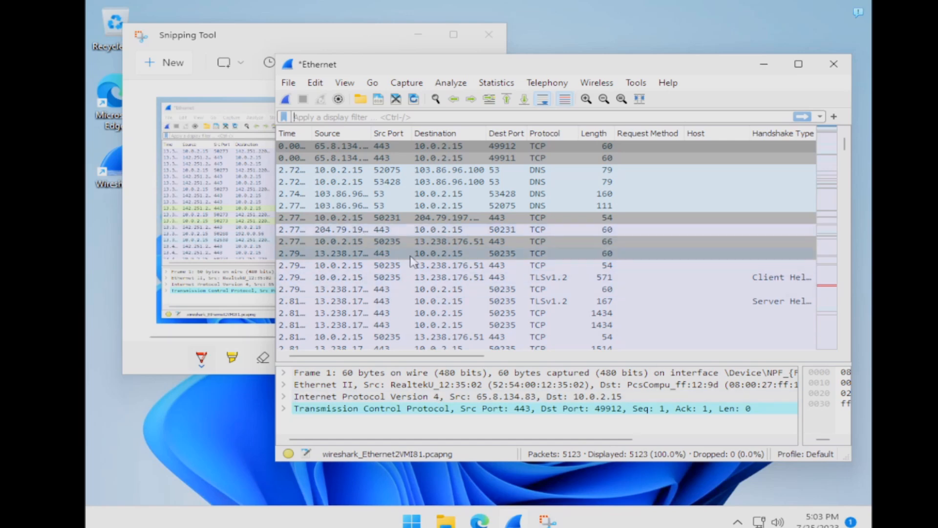
Expand the Transmission Control Protocol details of the packet sent from port 443 to 50235 and examine its fields and the packet list
drag(484, 69, 590, 45)
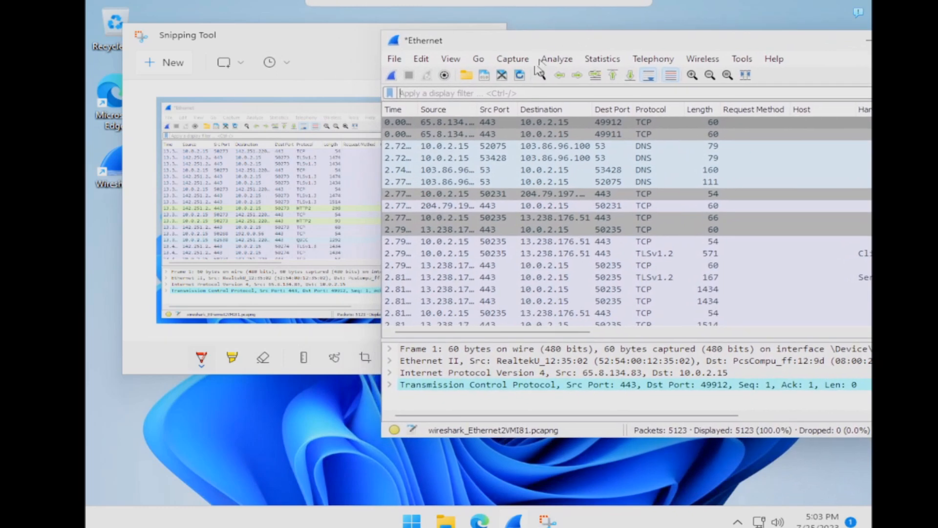
click(572, 233)
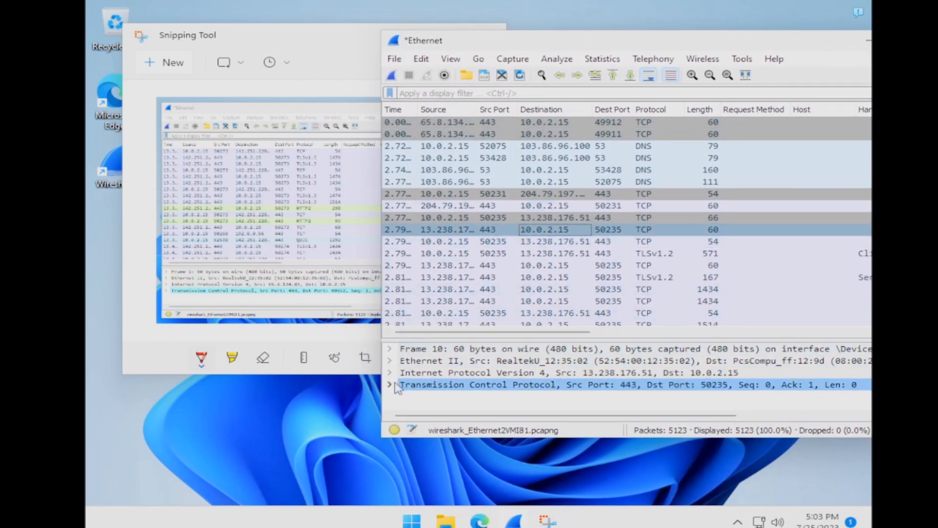
click(390, 385)
scroll(473, 396, down, 6)
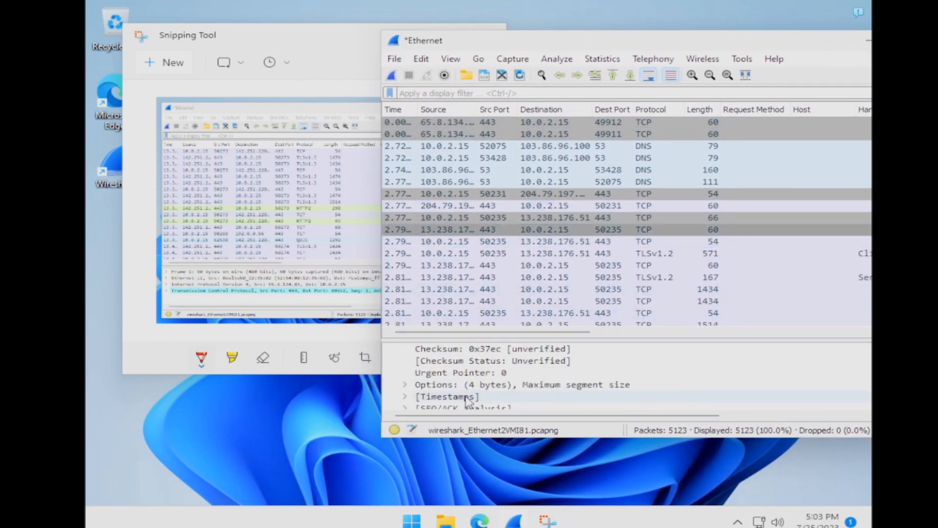
scroll(473, 400, up, 7)
scroll(474, 401, up, 1)
scroll(487, 275, down, 10)
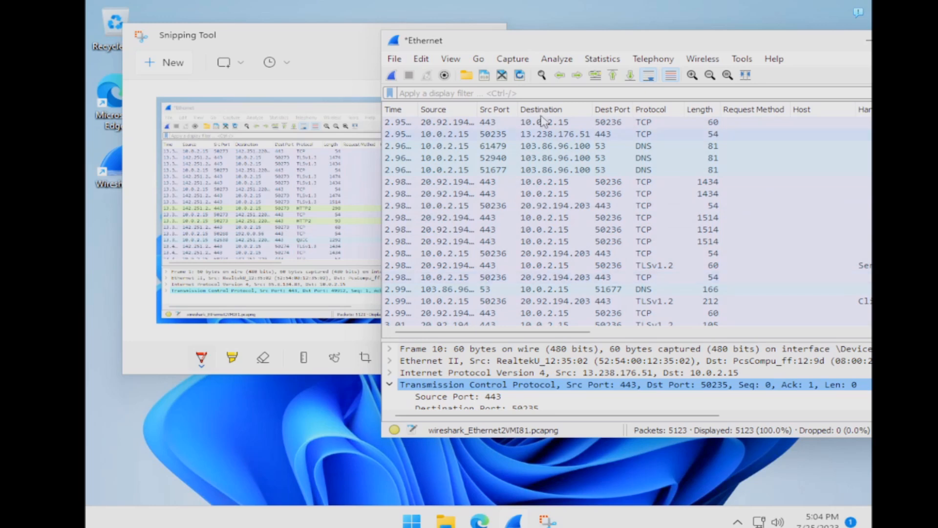
Check the packet list's Info column and select the Application Data packet below the Client Hello
drag(567, 45, 423, 56)
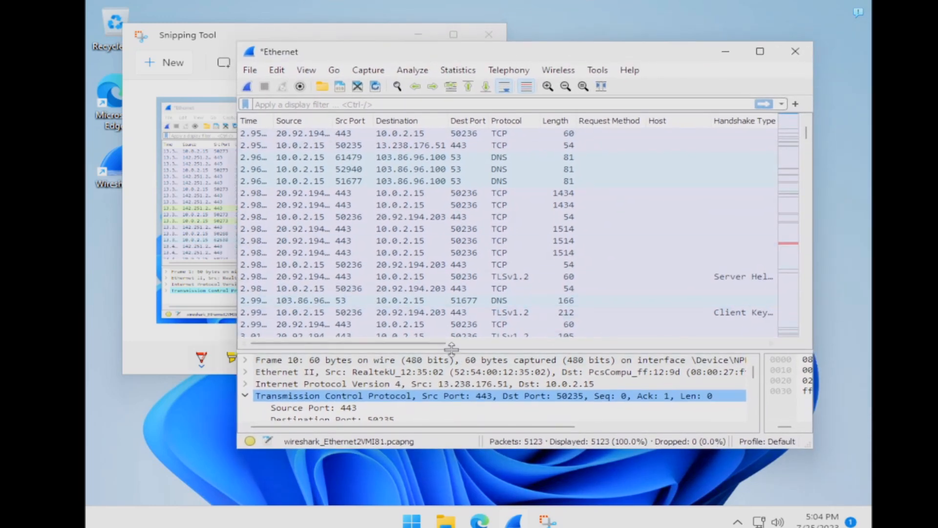
drag(447, 344, 562, 344)
scroll(597, 220, up, 3)
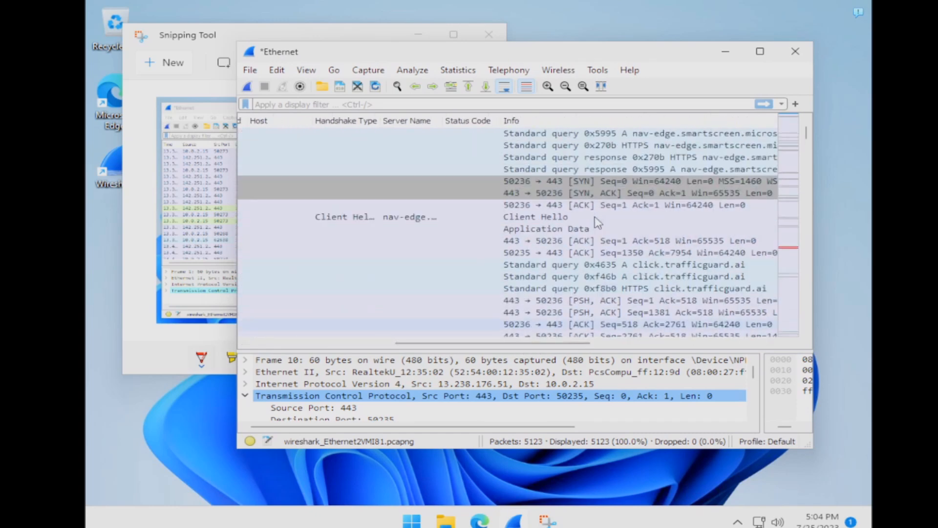
click(562, 229)
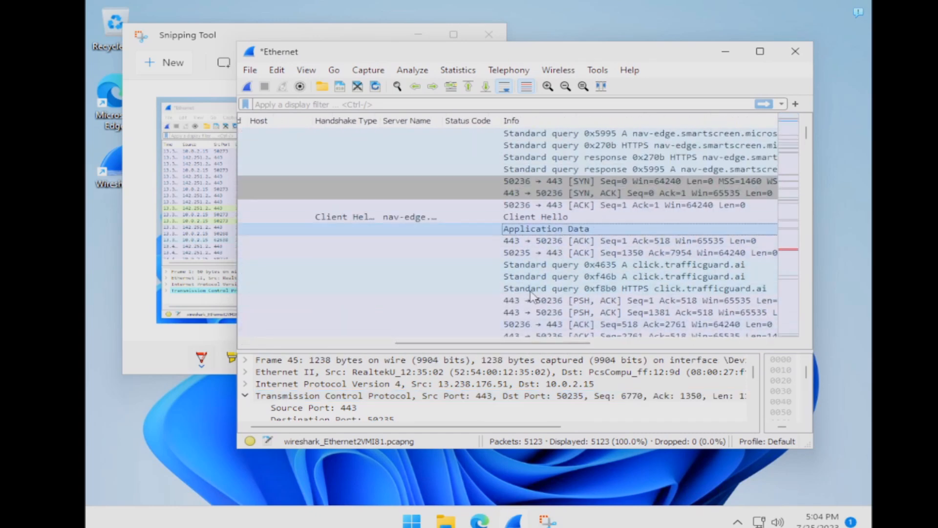
drag(509, 344, 332, 349)
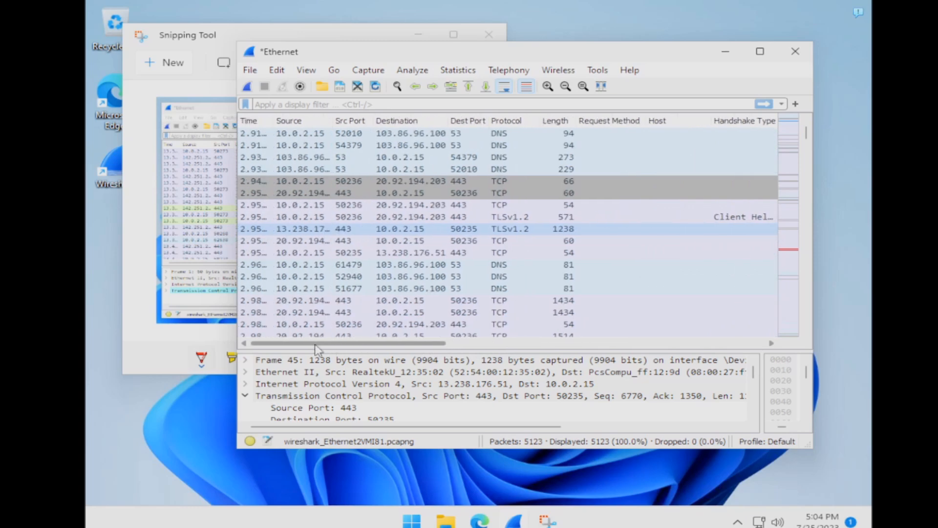
Widen the Time column to show full timestamps and inspect the packets near the end of the capture
mouse_move(274, 121)
mouse_down()
mouse_move(298, 125)
mouse_move(290, 125)
mouse_up()
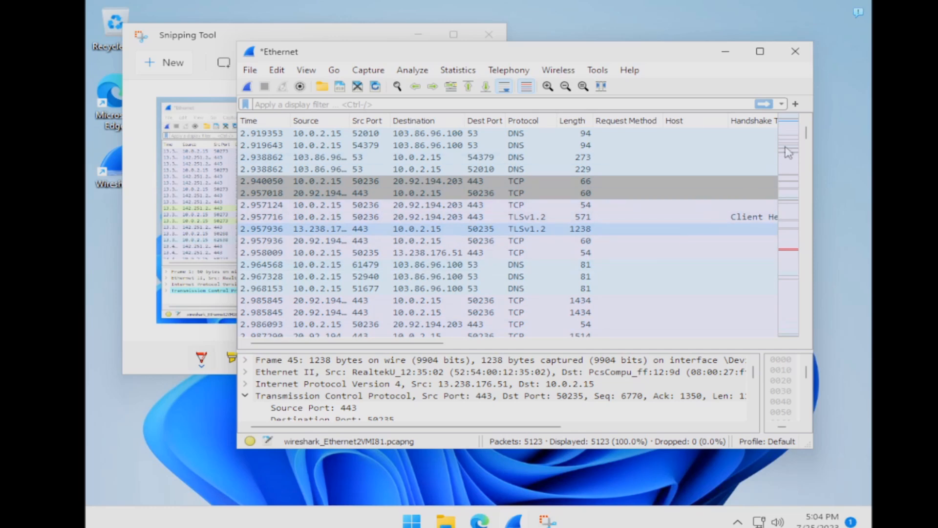
drag(806, 137, 795, 336)
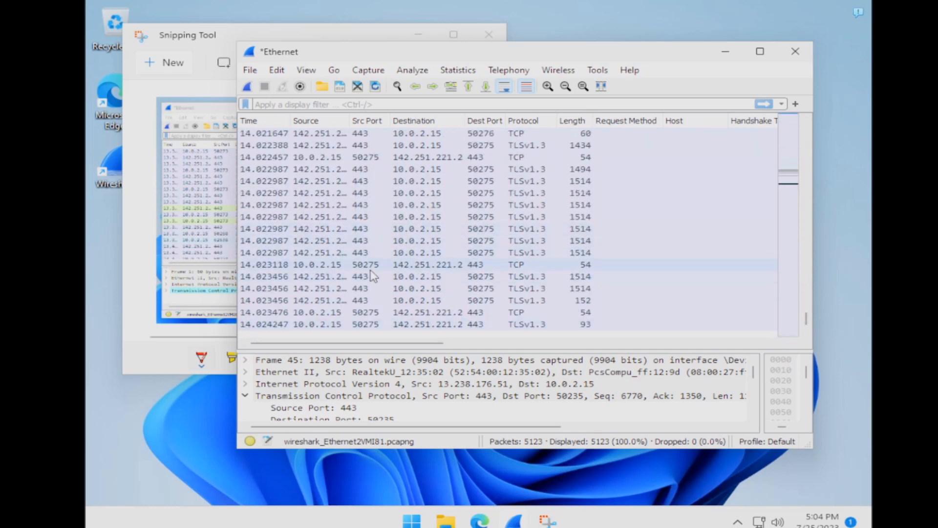
scroll(389, 277, up, 10)
scroll(390, 277, up, 2)
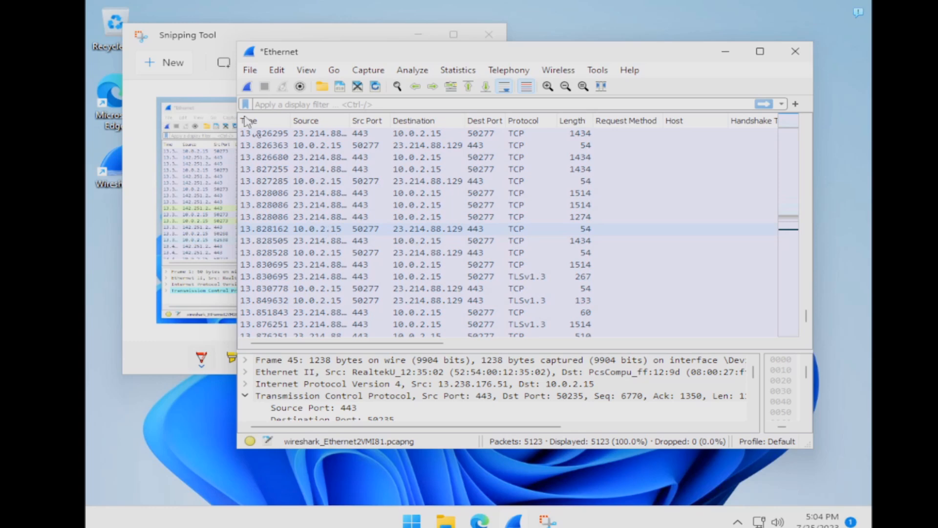
click(261, 71)
mouse_move(276, 70)
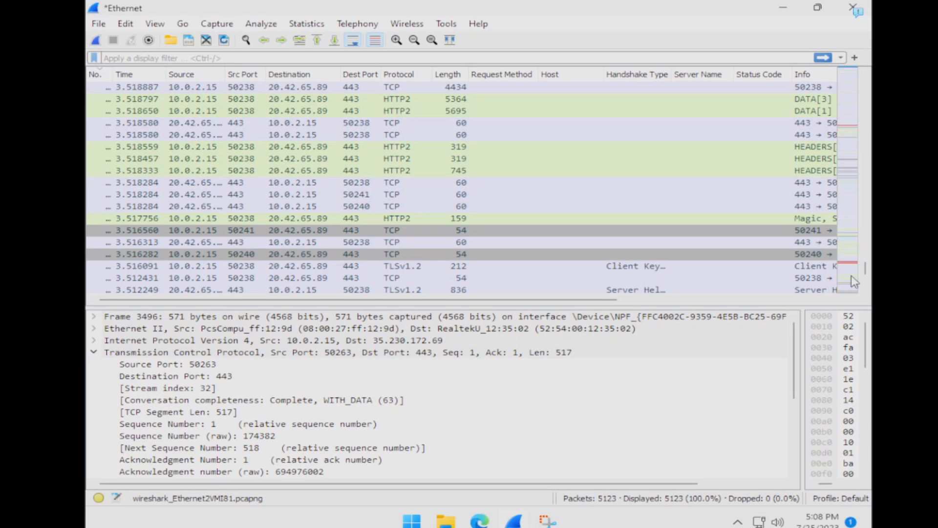
Sort the packets by server name and apply the display filter ip.addr == 35.230.172.69 for the selected Disney Client Hello's destination
click(698, 75)
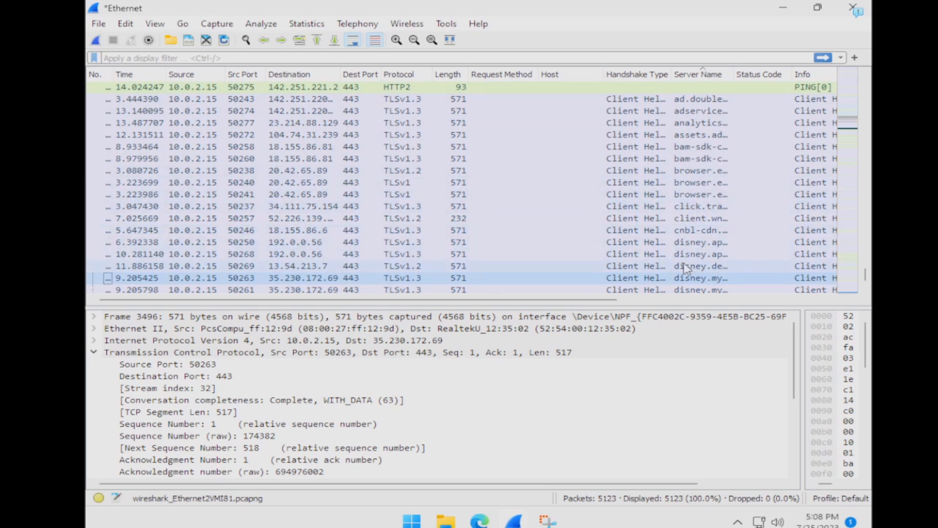
click(696, 277)
click(174, 57)
text(ip.)
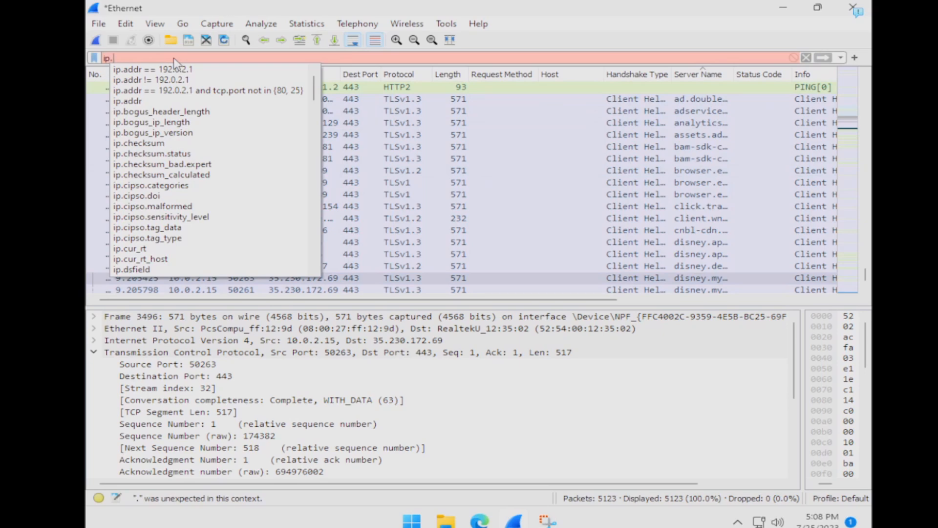
text(addr =)
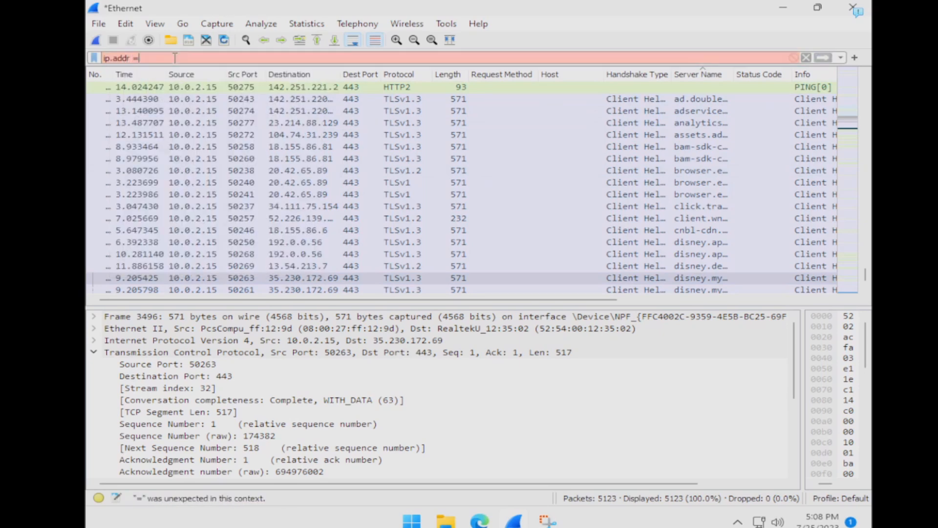
text(= )
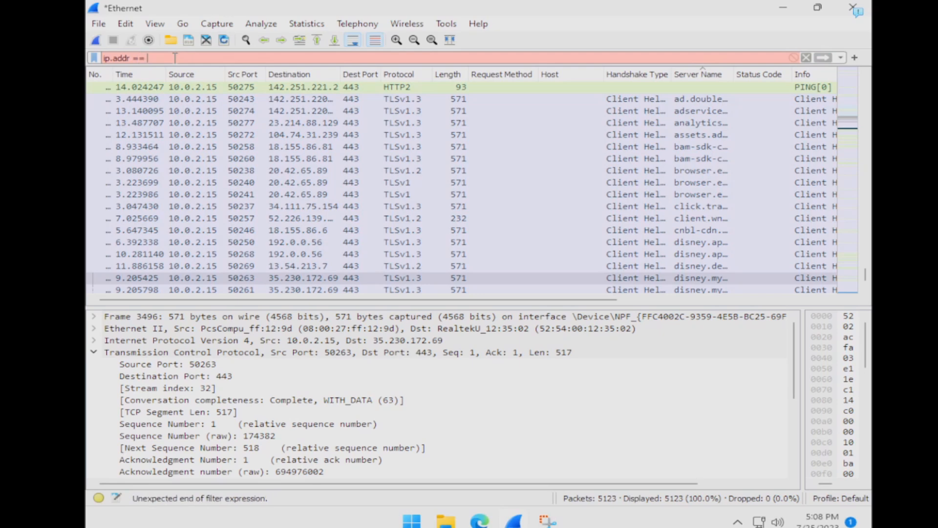
text(35.230.172.69)
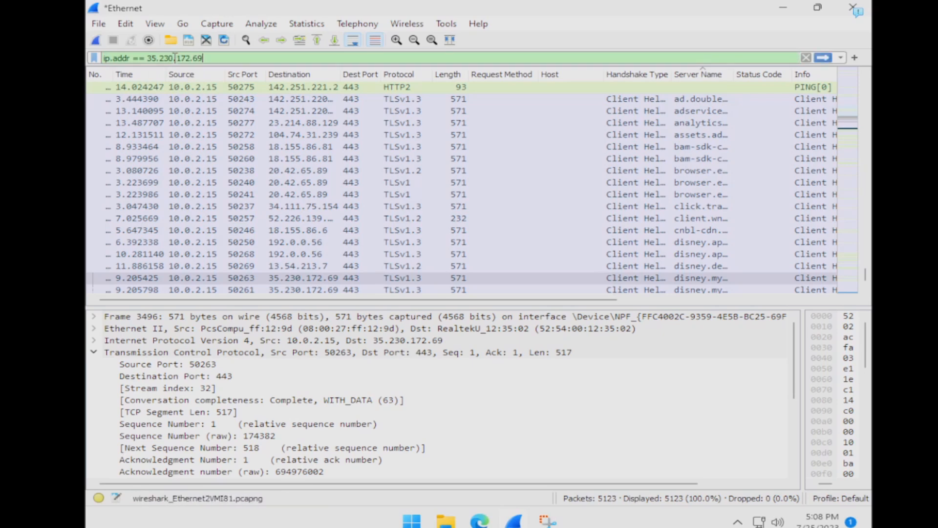
key(Return)
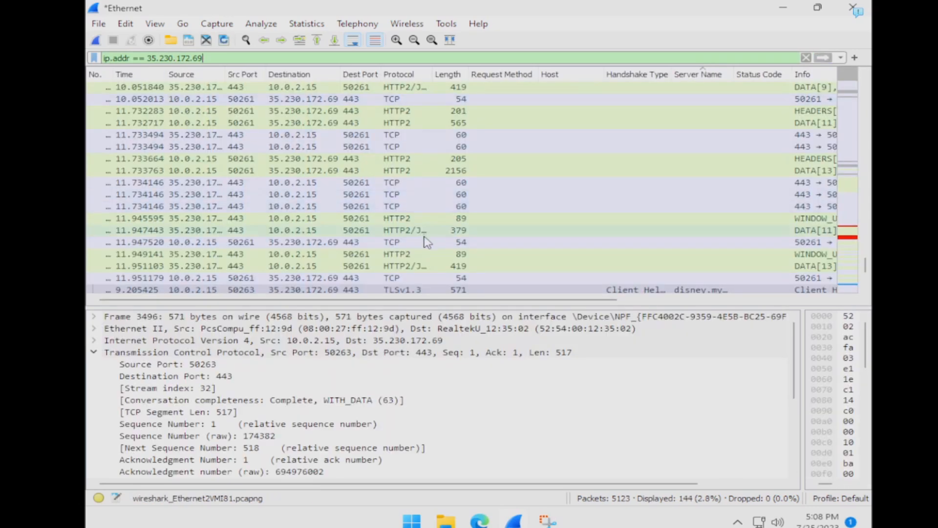
Sort the filtered packets by packet number in descending order and look through their protocols and handshake types
scroll(428, 240, down, 2)
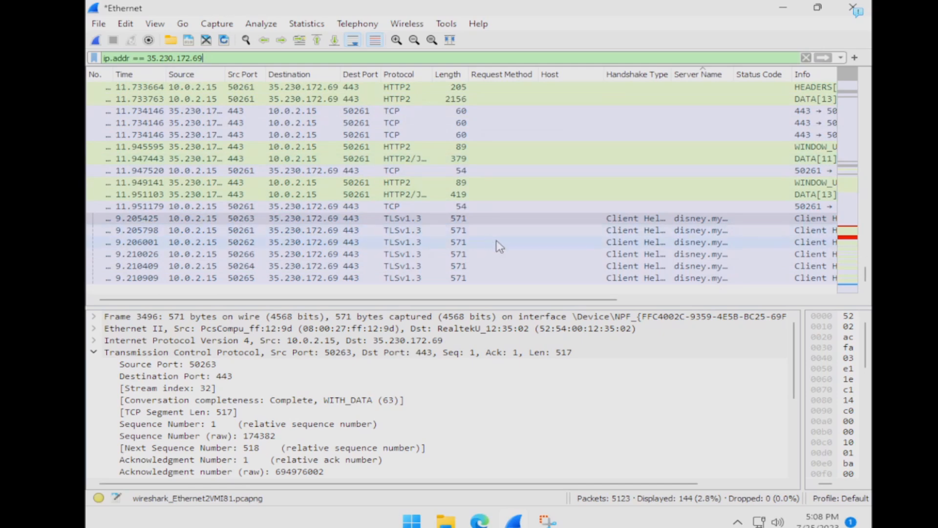
scroll(519, 247, up, 10)
scroll(523, 251, up, 20)
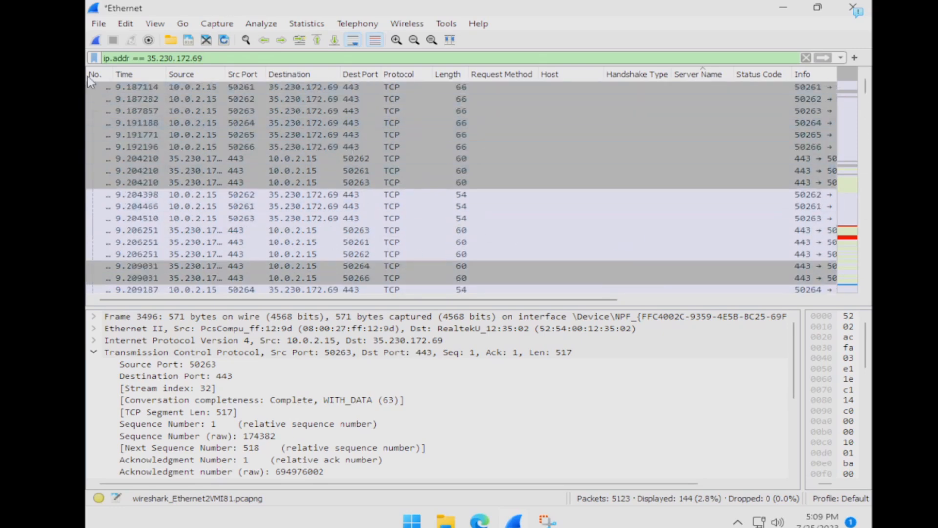
click(96, 75)
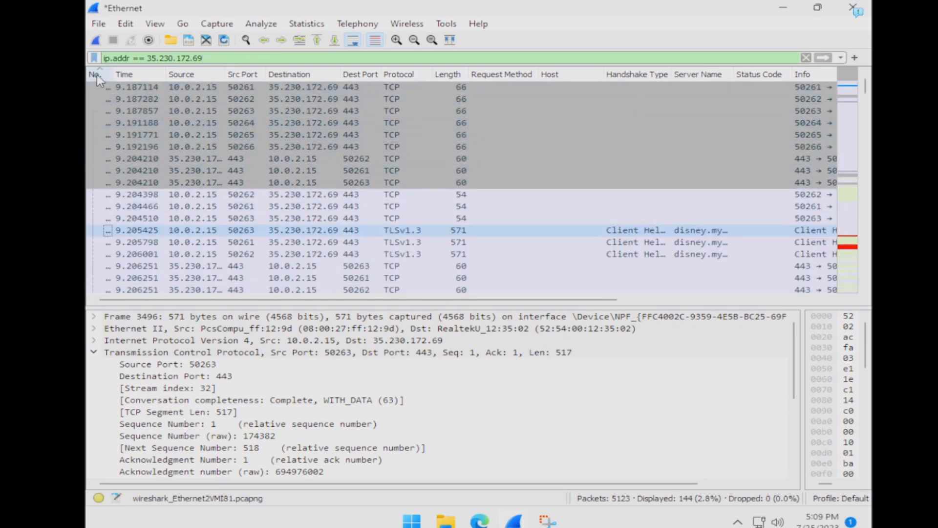
click(96, 76)
scroll(353, 189, up, 2)
scroll(350, 188, up, 10)
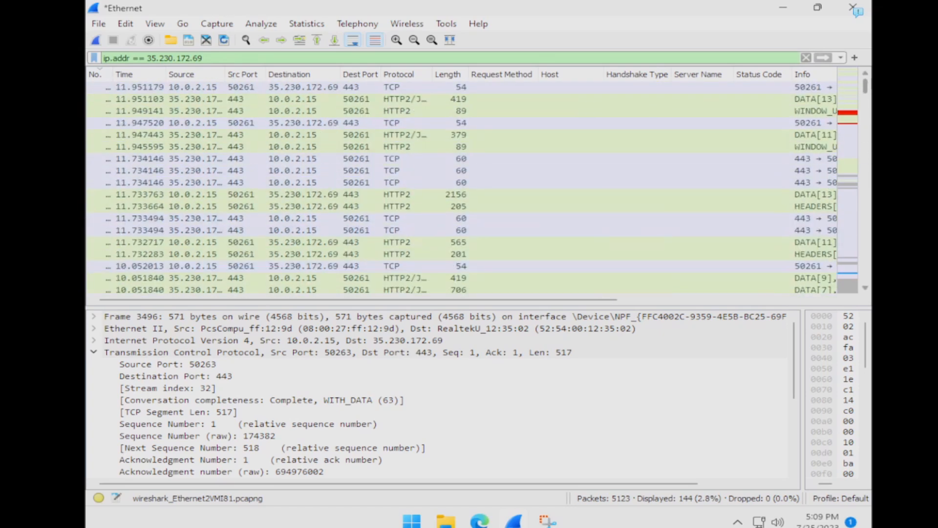
scroll(528, 204, down, 6)
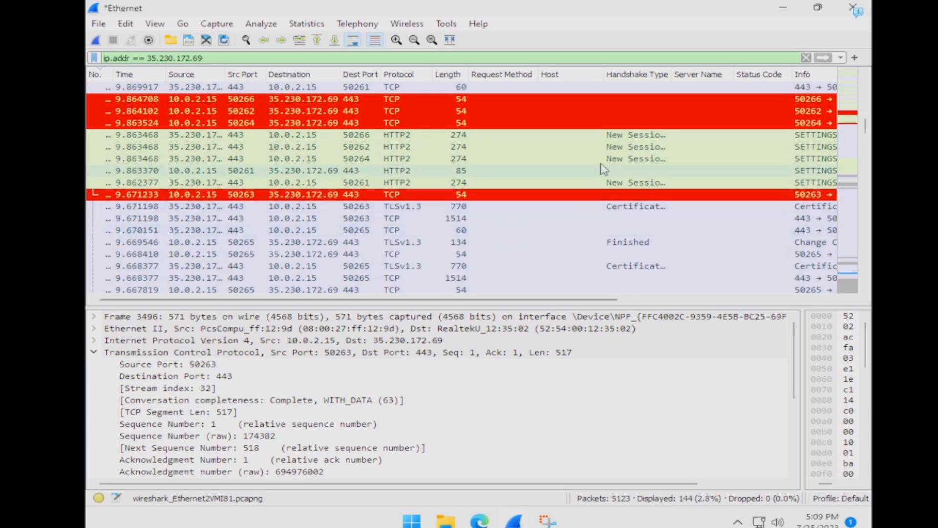
Widen the Handshake Type column and look through the filtered packets' handshake types down to a Server Hello
drag(671, 74, 685, 73)
click(544, 213)
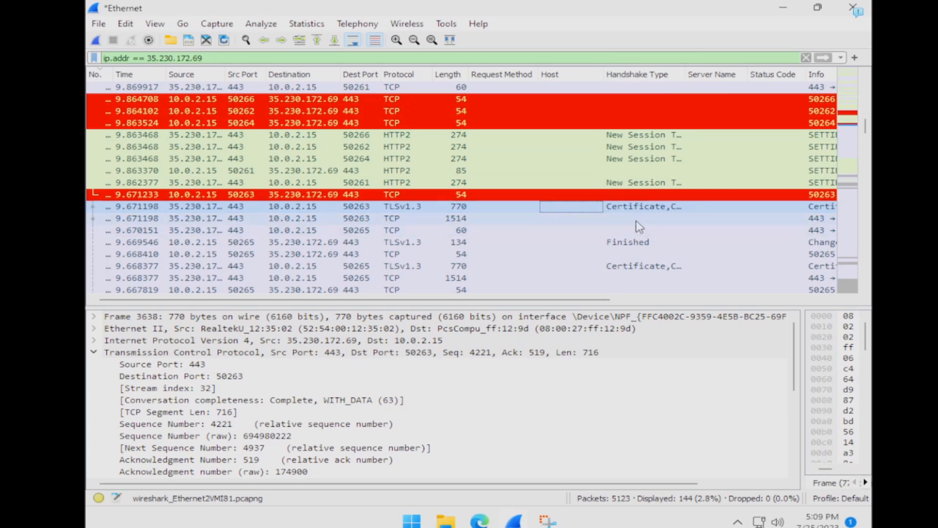
scroll(639, 227, down, 15)
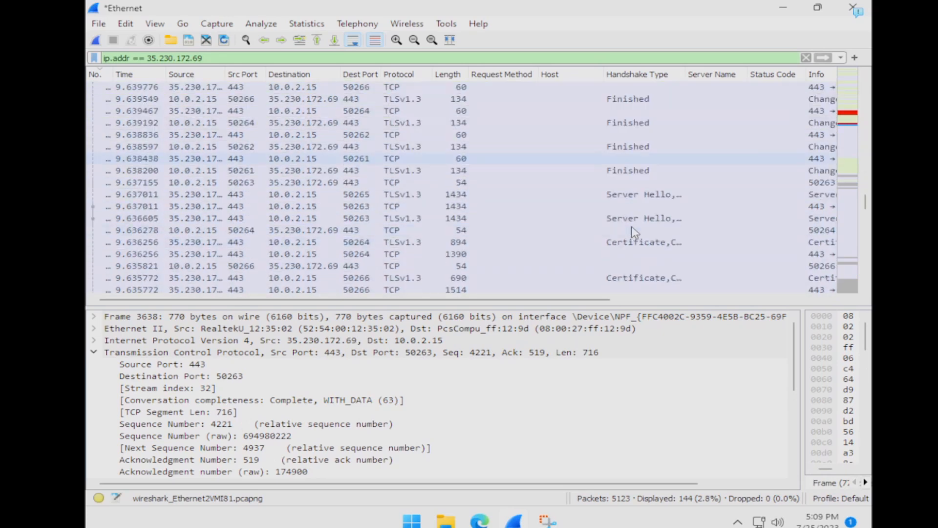
scroll(632, 227, down, 2)
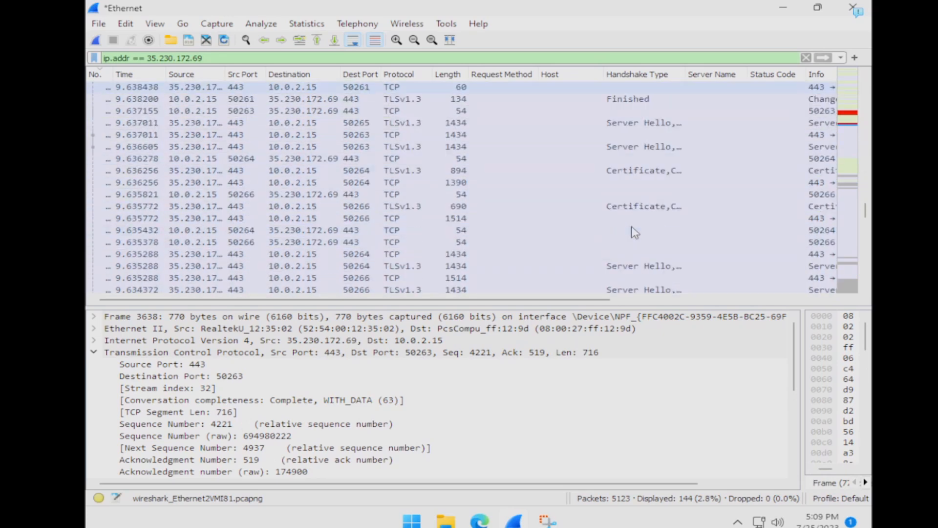
click(629, 125)
Sort the filtered packets by handshake type in descending order and select the Client Hello from source port 50263
scroll(625, 185, up, 5)
scroll(626, 186, up, 10)
scroll(625, 185, up, 5)
click(662, 88)
click(662, 76)
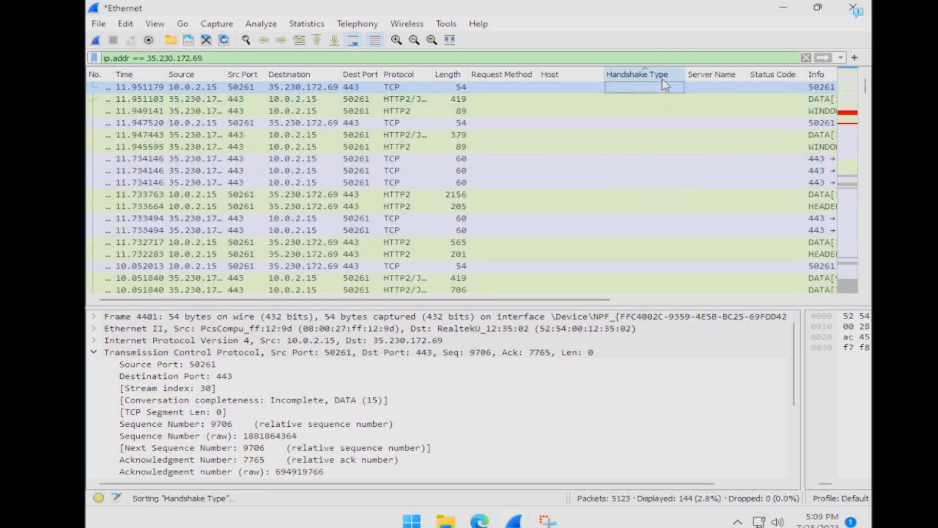
click(661, 76)
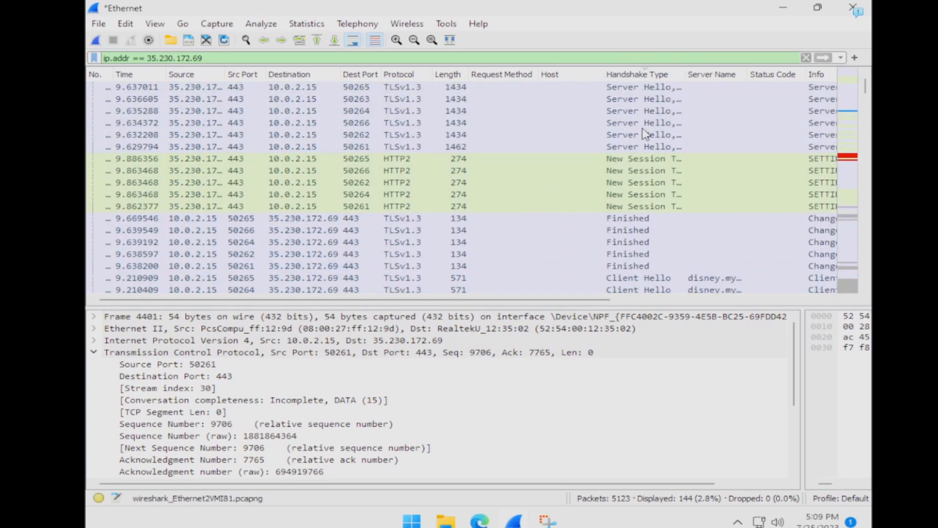
scroll(646, 134, down, 4)
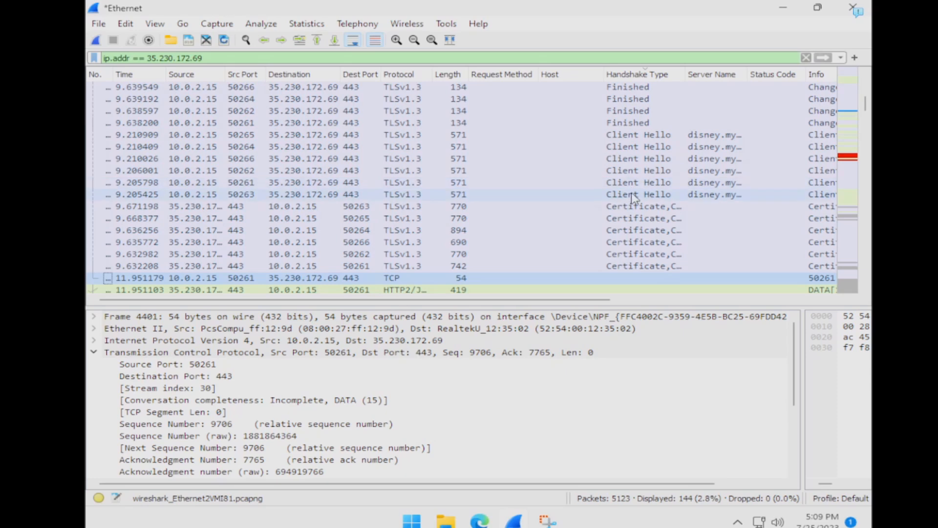
click(632, 194)
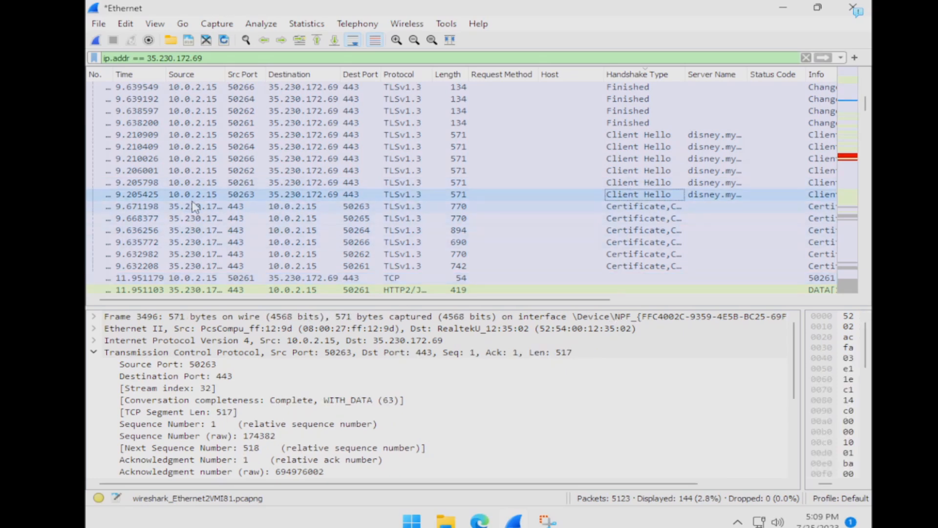
Look through the sorted packets and select the HTTP2 HEADERS packet with length 205
scroll(459, 195, up, 4)
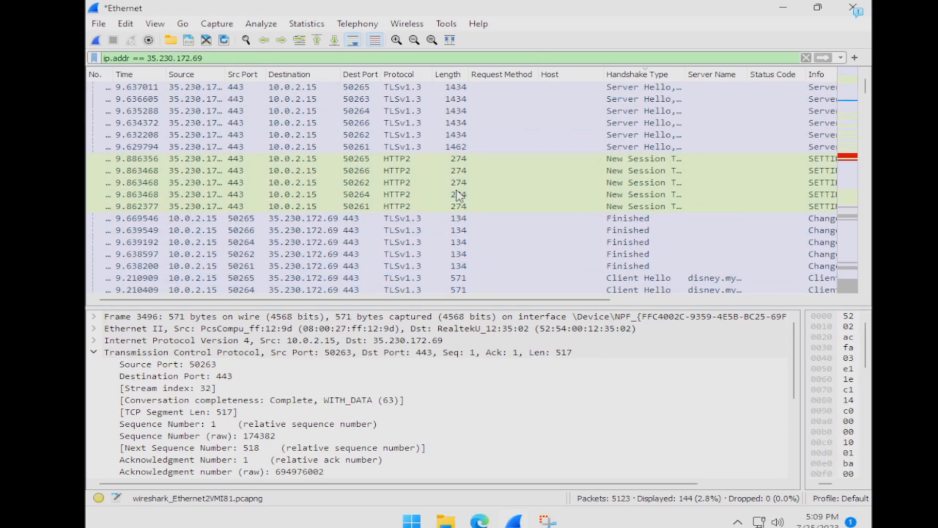
click(503, 185)
scroll(465, 237, down, 6)
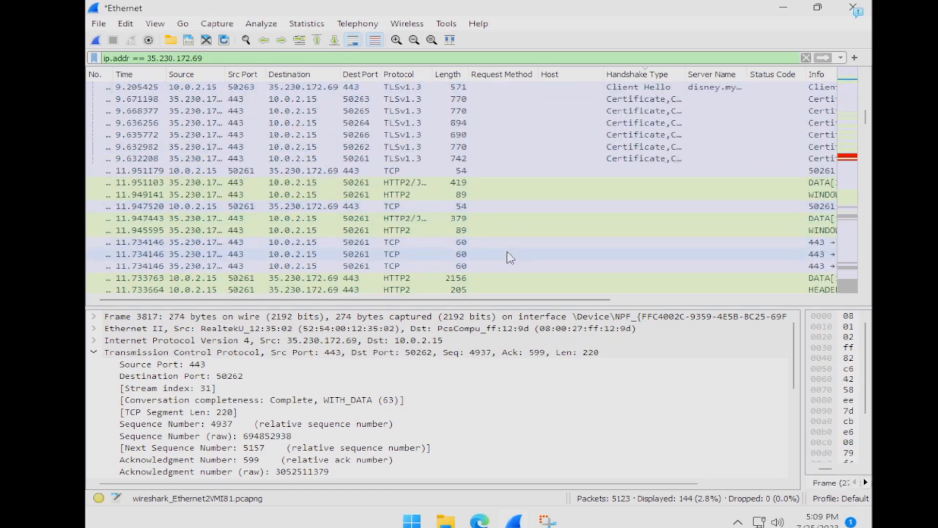
scroll(512, 258, down, 3)
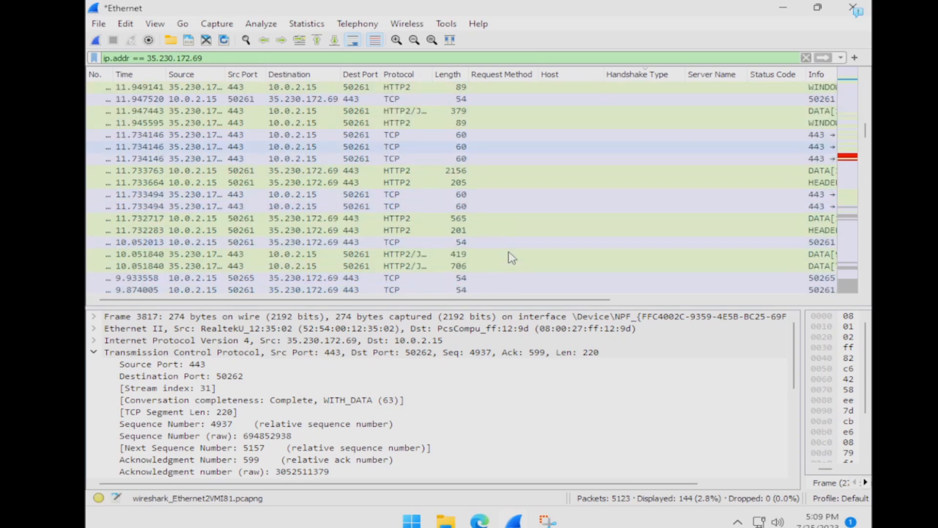
click(422, 184)
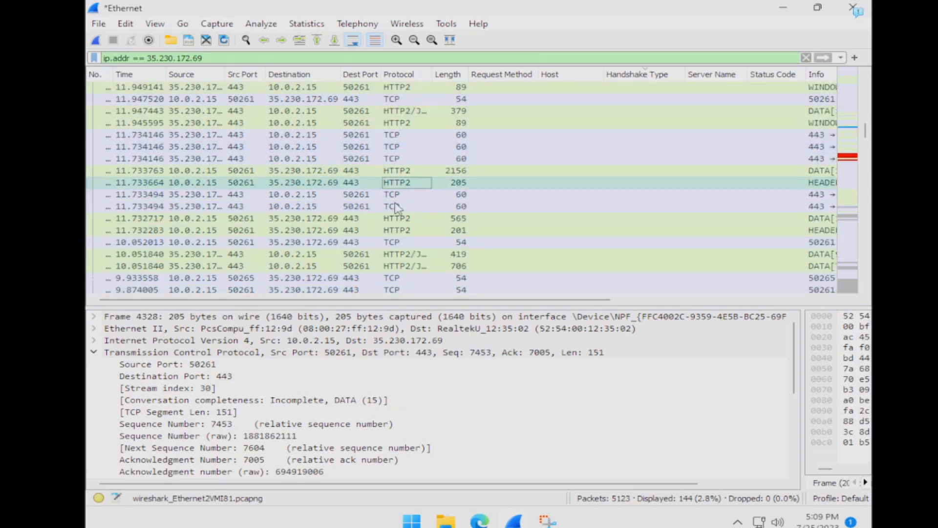
Collapse the packet's TCP details and inspect the request headers inside its HyperText Transfer Protocol 2 HEADERS stream
click(95, 353)
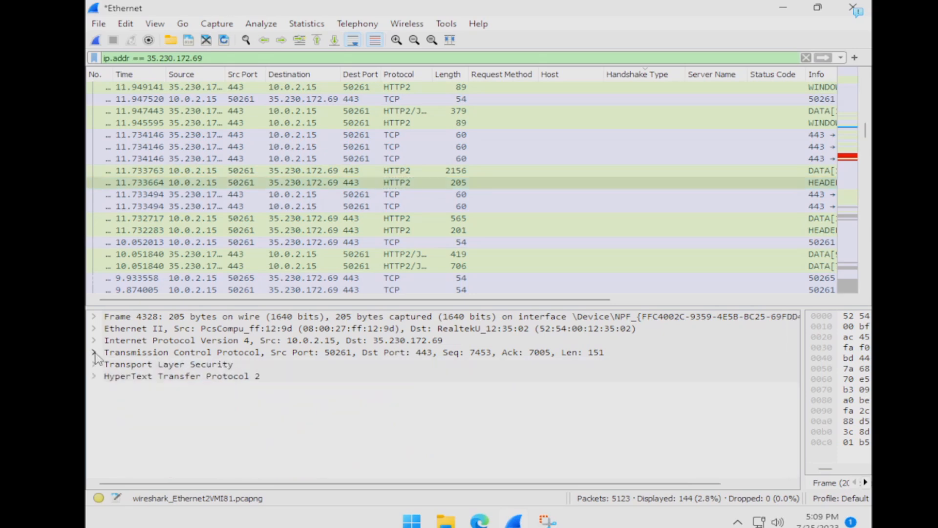
click(95, 377)
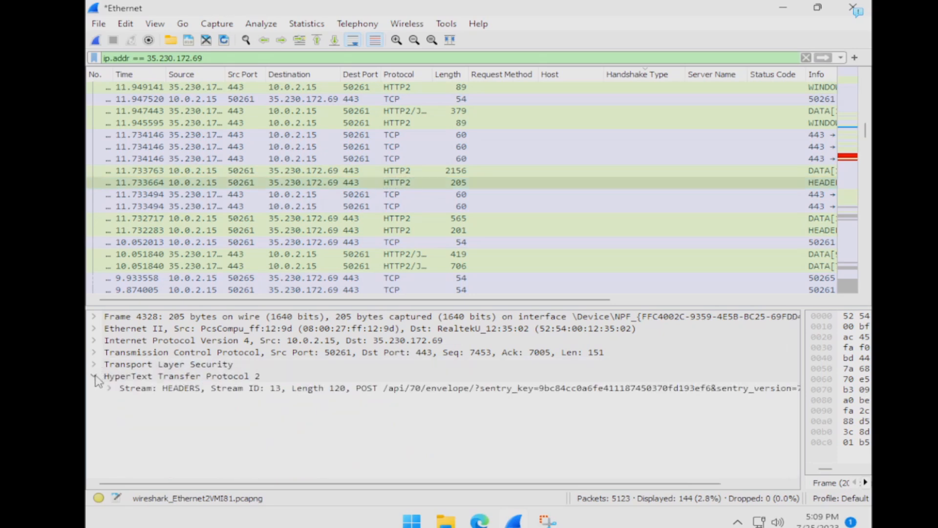
click(109, 388)
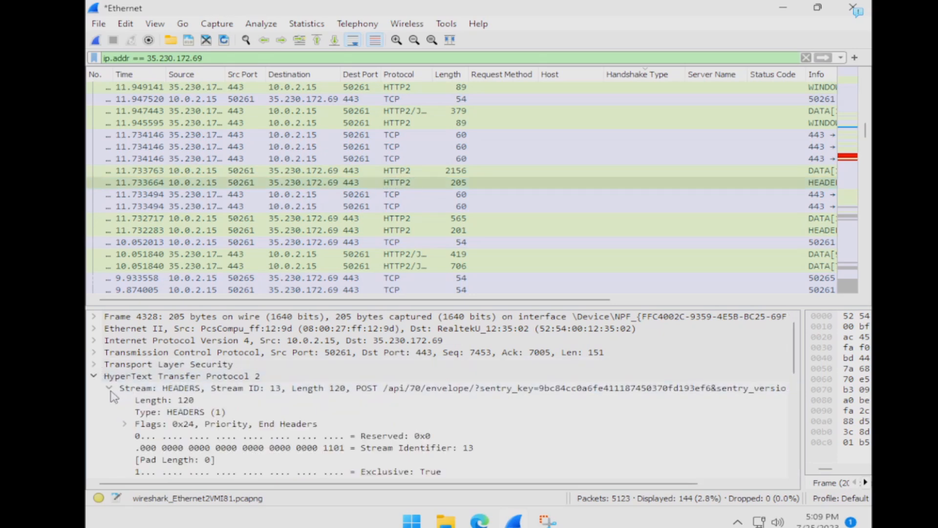
scroll(215, 409, down, 6)
scroll(237, 418, down, 2)
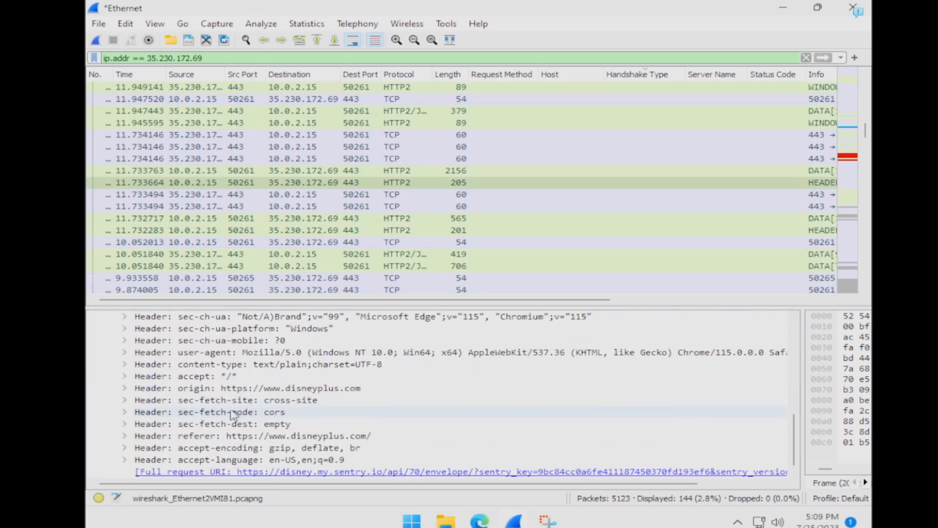
scroll(230, 396, up, 6)
scroll(230, 395, up, 3)
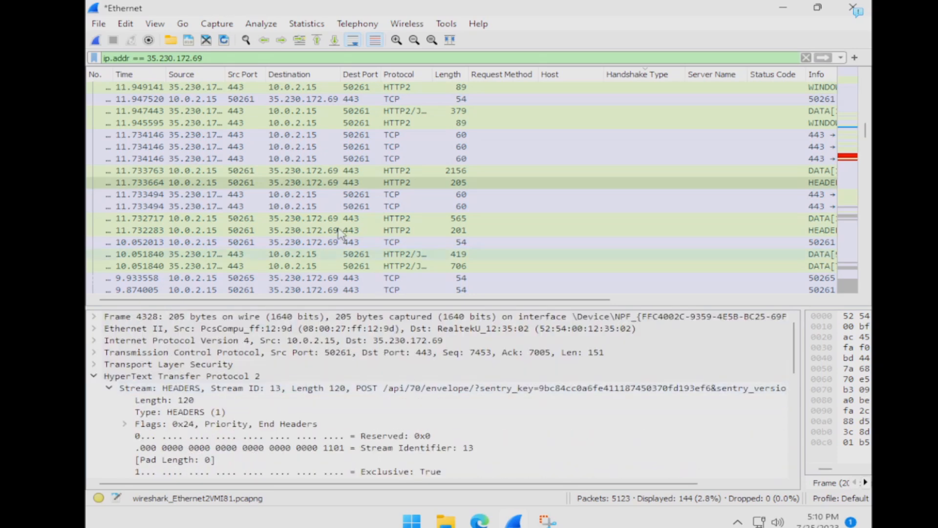
click(109, 389)
scroll(282, 268, down, 7)
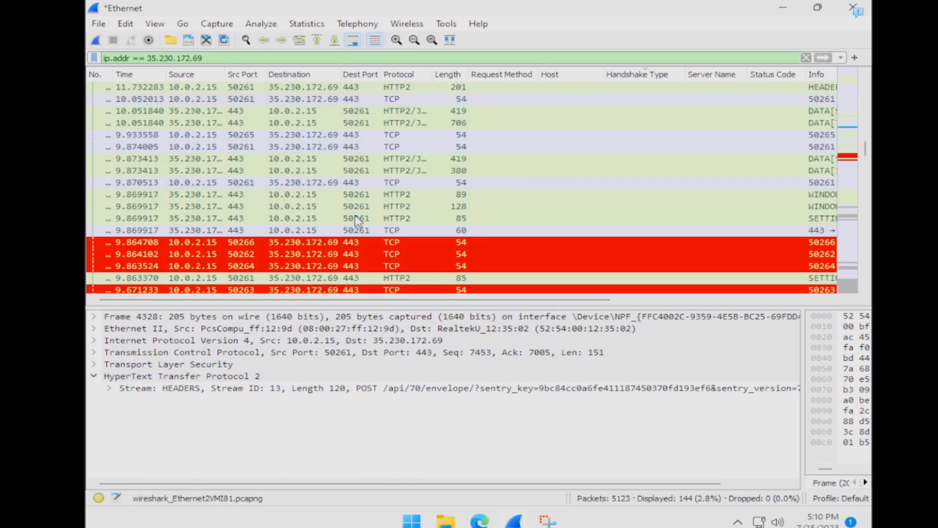
Replace the IP address display filter with http.request and apply it
key(BackSpace)
key(BackSpace)
key(BackSpace)
key(BackSpace)
key(BackSpace)
key(BackSpace)
key(BackSpace)
key(BackSpace)
key(BackSpace)
key(BackSpace)
key(BackSpace)
key(BackSpace)
key(BackSpace)
key(BackSpace)
key(BackSpace)
key(BackSpace)
key(BackSpace)
key(BackSpace)
key(BackSpace)
key(BackSpace)
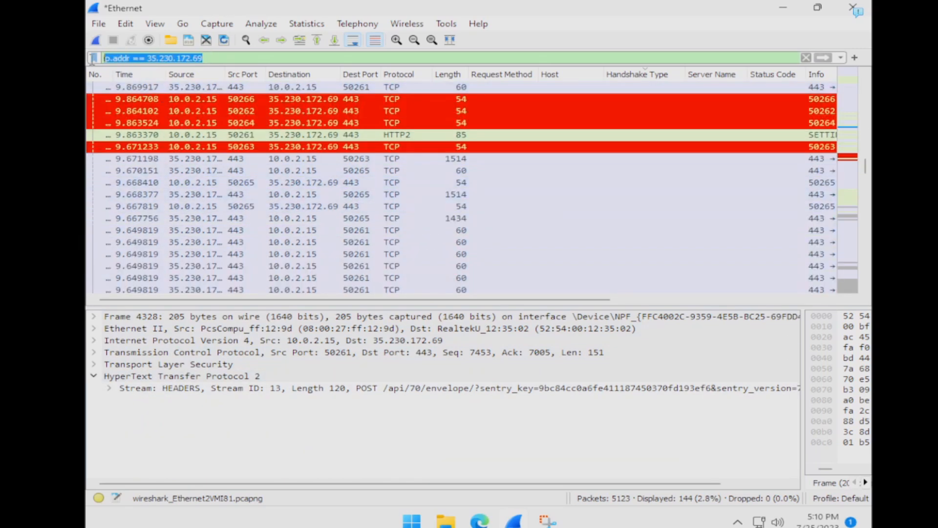
text(http.)
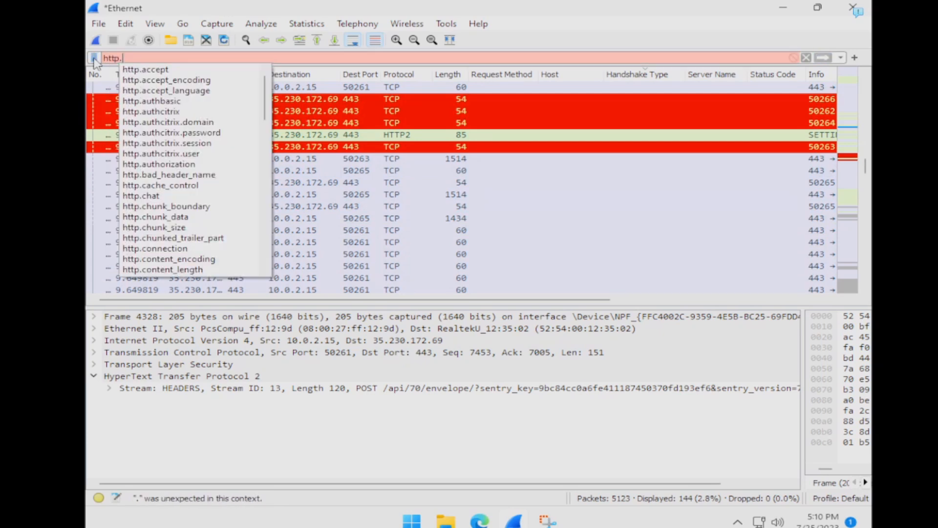
text(request)
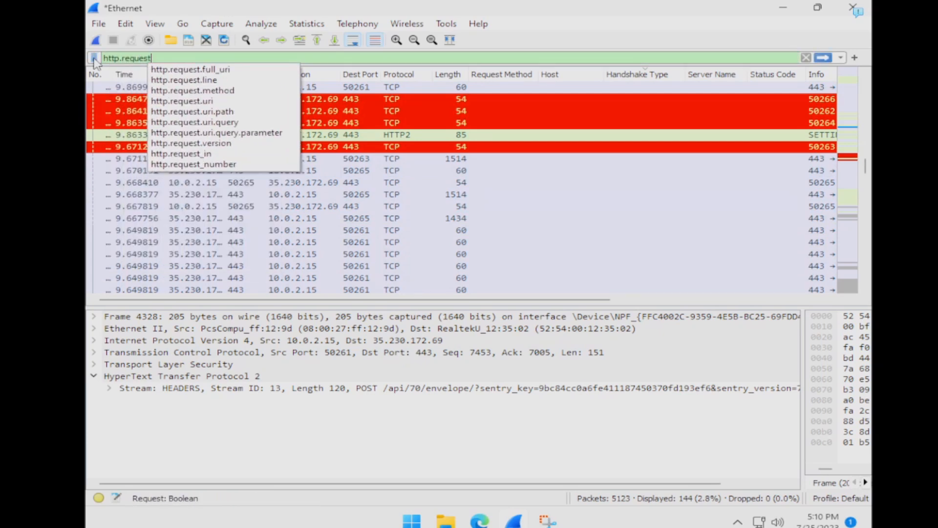
key(Return)
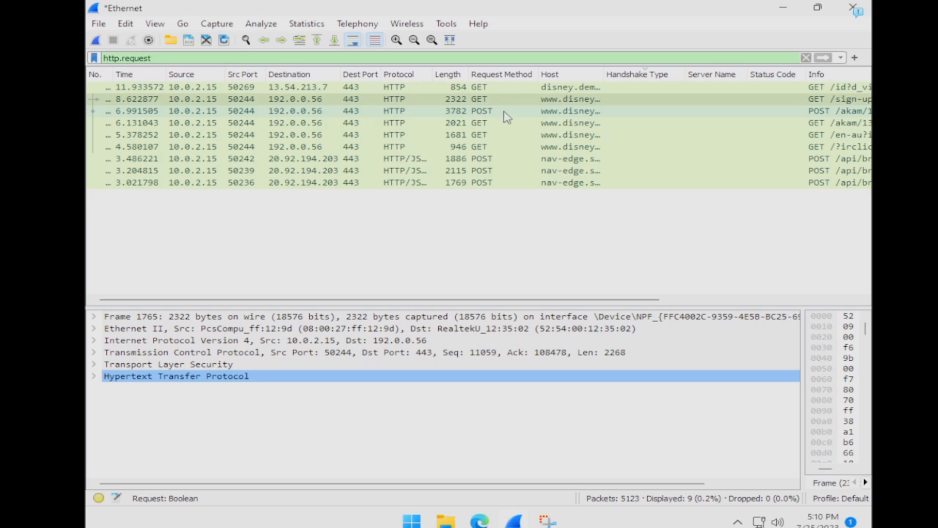
Clear the (Pre)-Master-Secret log filename in the TLS protocol preferences and apply the change
click(128, 23)
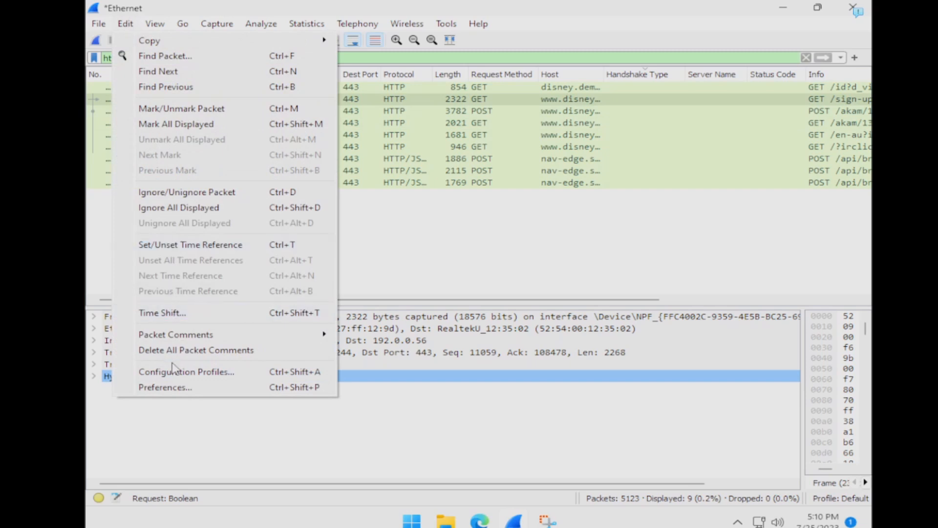
click(172, 388)
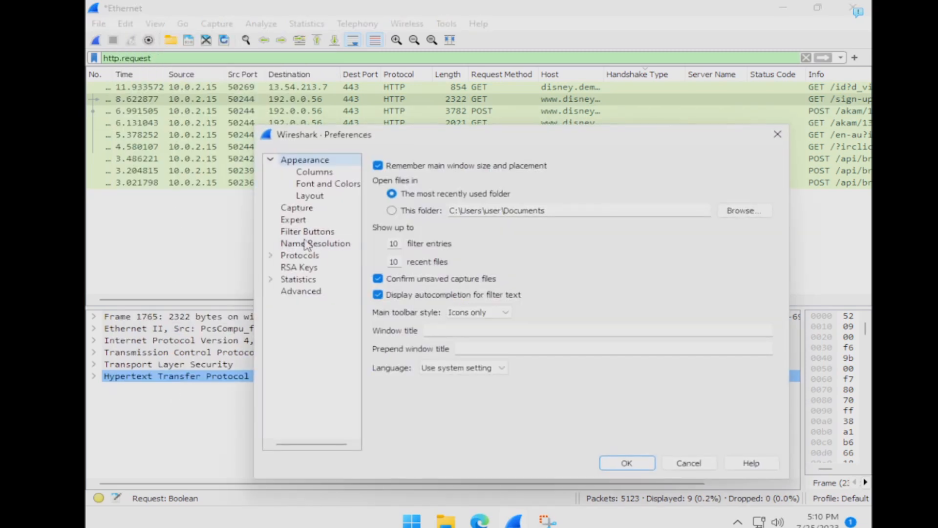
click(270, 255)
scroll(294, 321, down, 5)
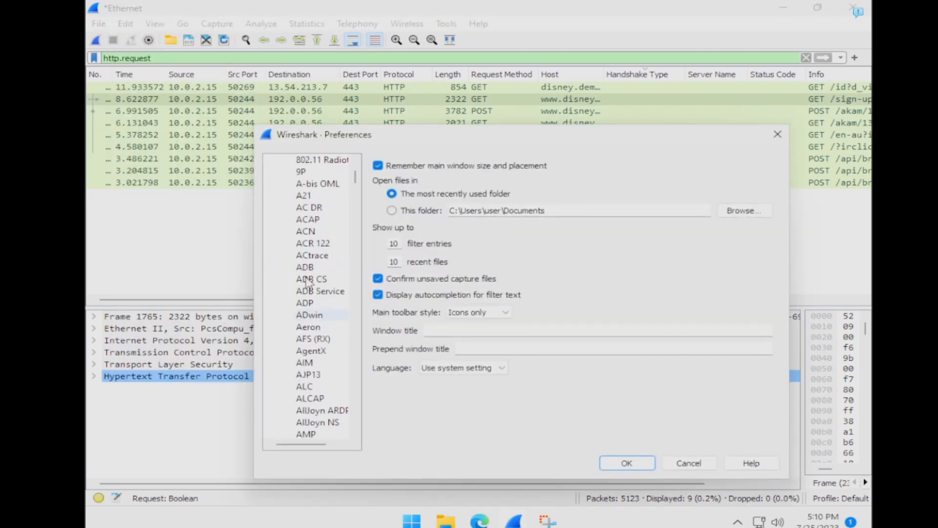
drag(356, 178, 343, 390)
scroll(343, 389, down, 9)
click(308, 340)
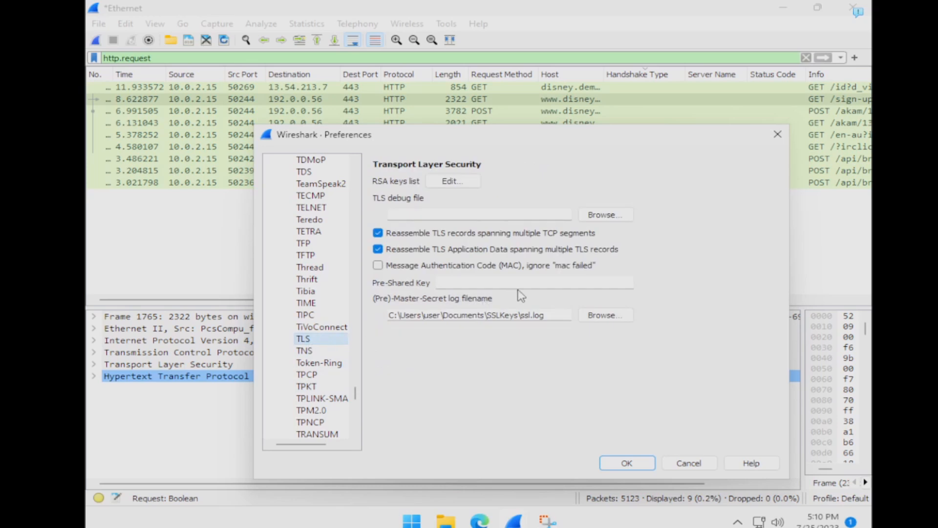
drag(545, 315, 384, 319)
key(BackSpace)
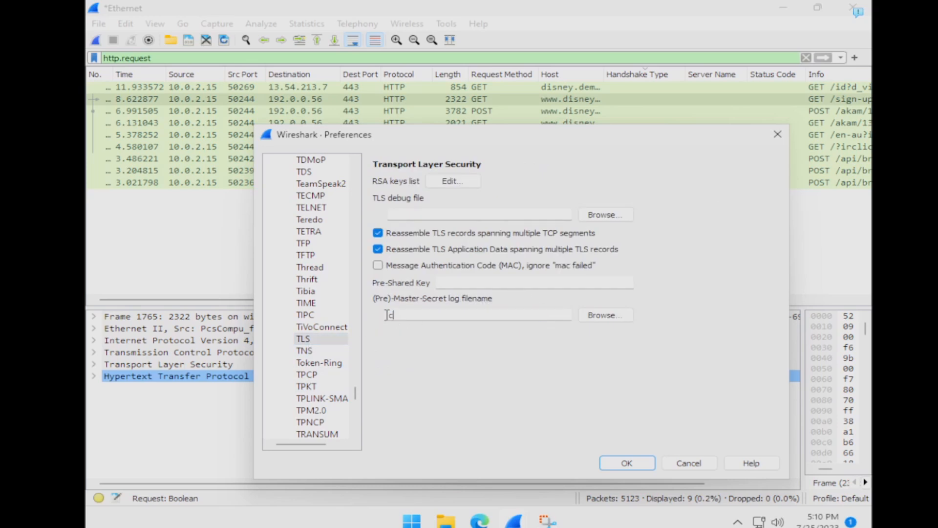
click(610, 466)
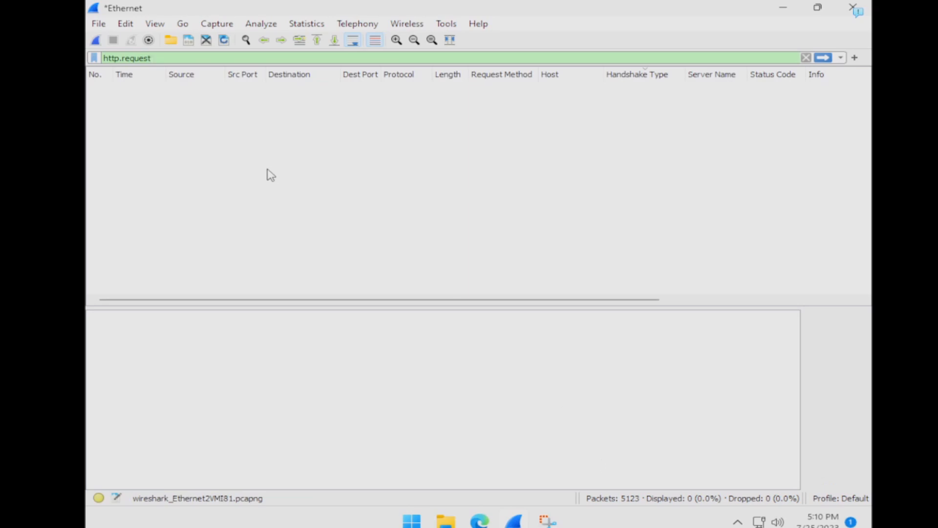
Set the TLS protocol's (Pre)-Master-Secret log filename to the ssl file in the SSLKeys folder and apply the change
click(126, 25)
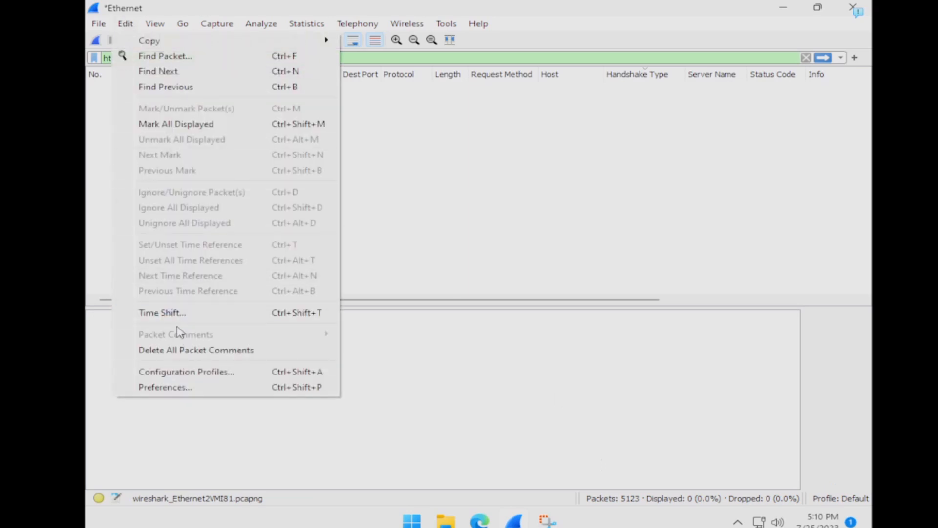
click(153, 391)
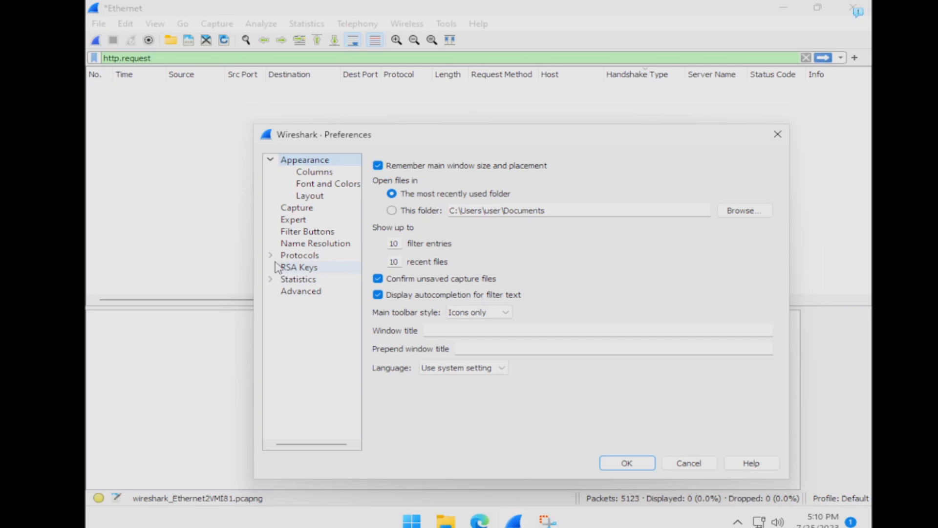
click(270, 255)
scroll(313, 271, down, 15)
scroll(349, 259, down, 20)
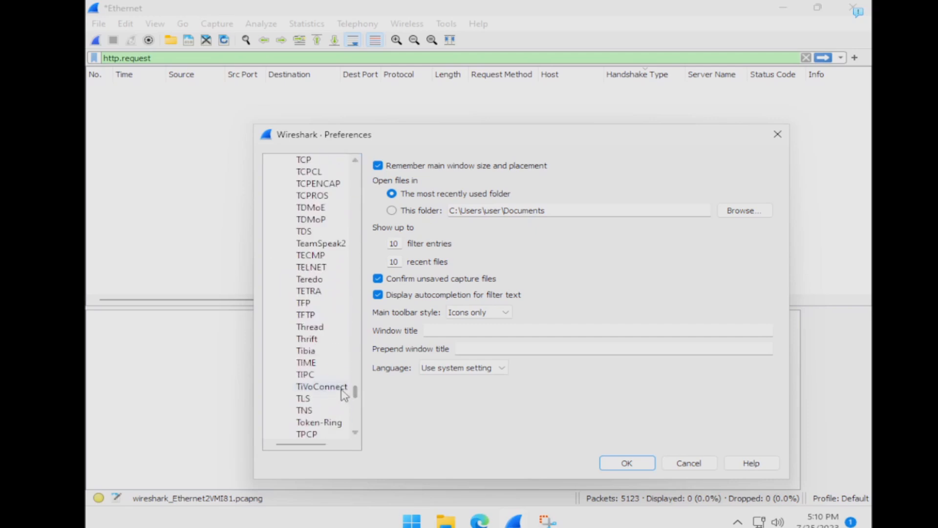
scroll(325, 370, down, 8)
scroll(325, 370, up, 5)
click(318, 291)
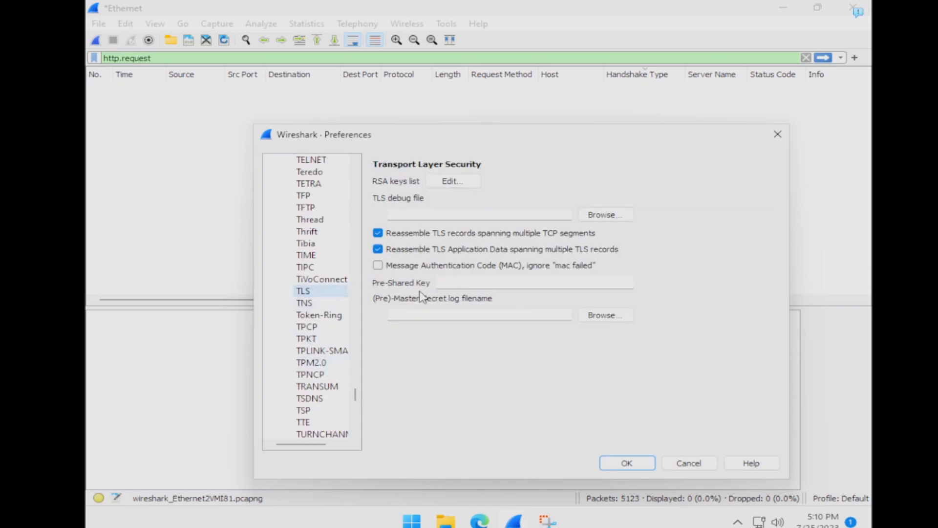
click(602, 315)
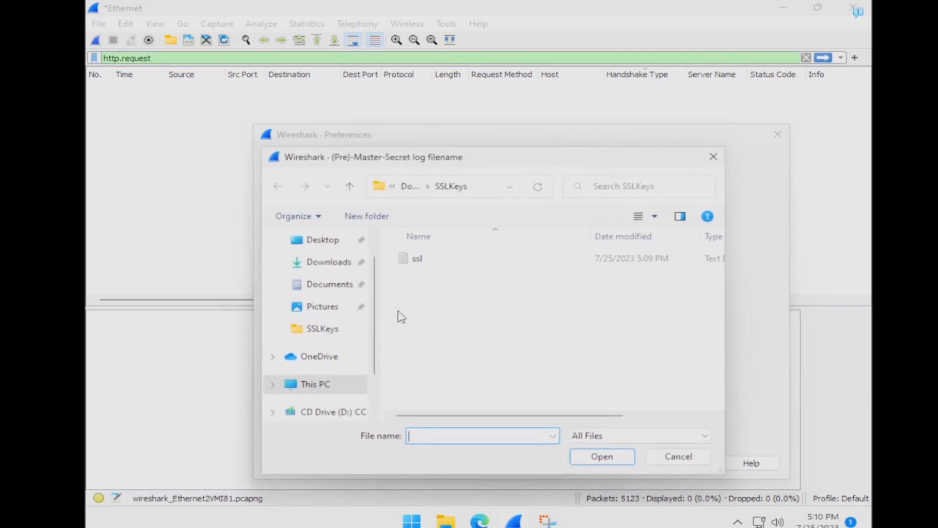
click(419, 259)
click(581, 458)
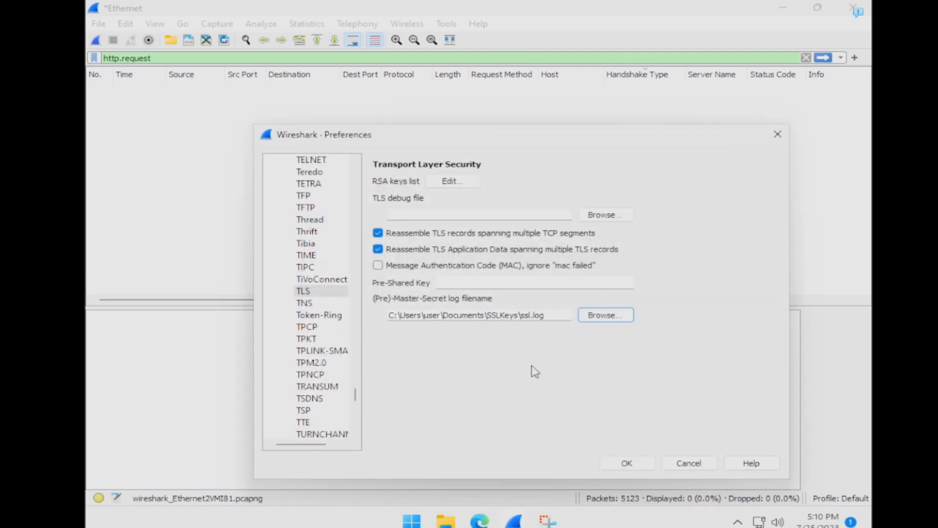
click(626, 463)
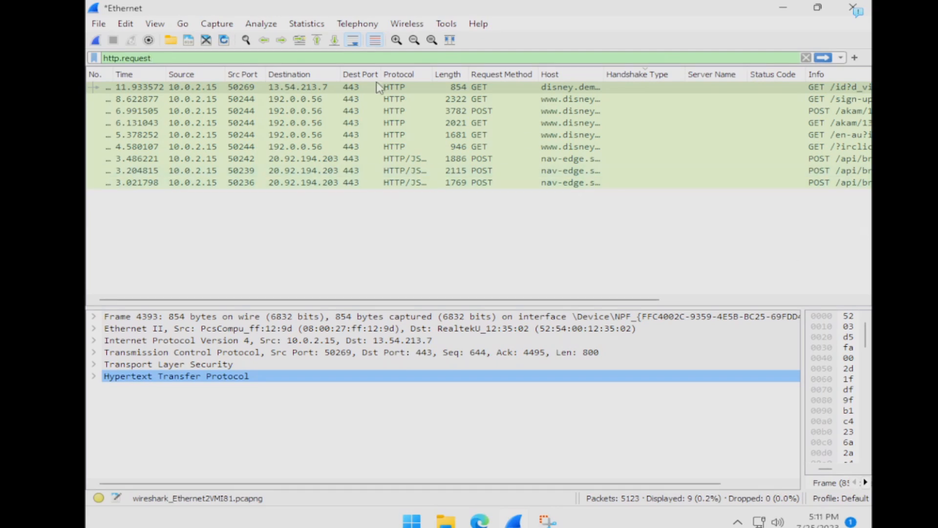
Shorten the display filter to http, apply it and look through the listed requests and responses
key(BackSpace)
key(BackSpace)
key(BackSpace)
key(BackSpace)
key(BackSpace)
key(BackSpace)
key(BackSpace)
key(BackSpace)
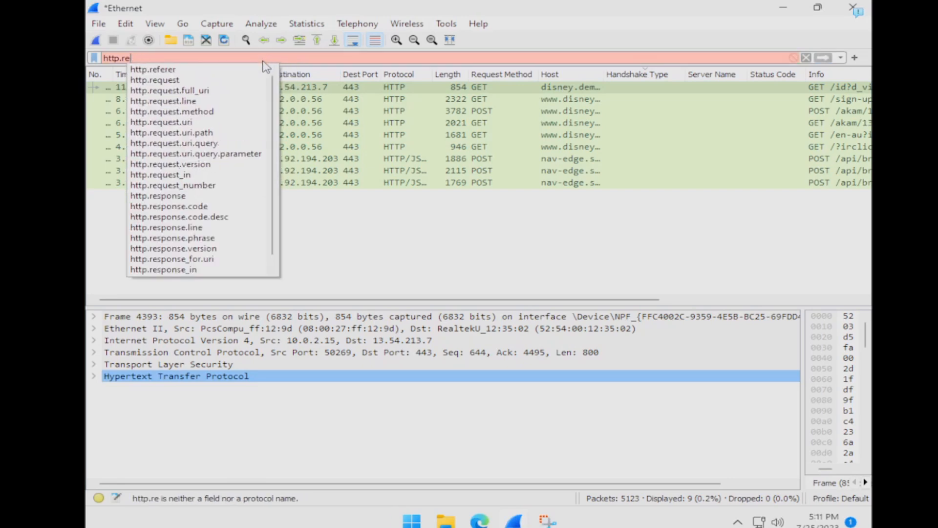
key(Return)
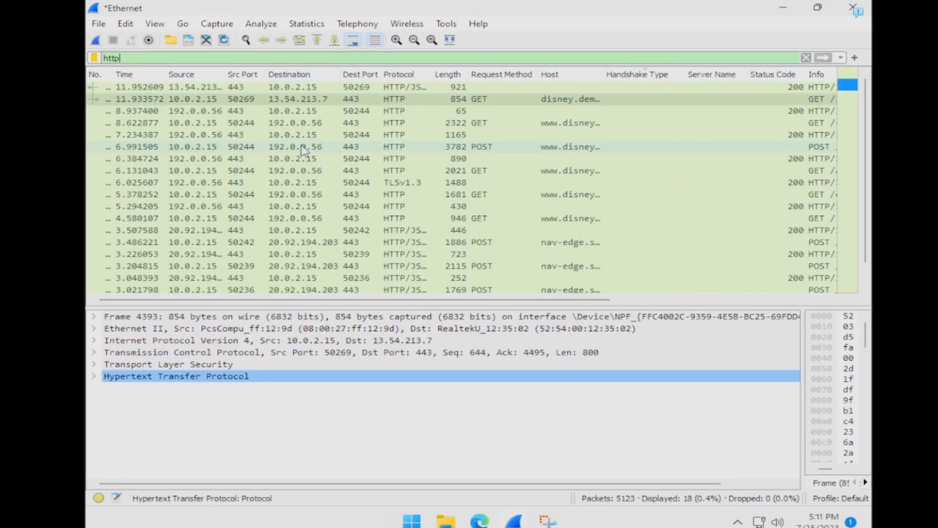
scroll(354, 167, down, 1)
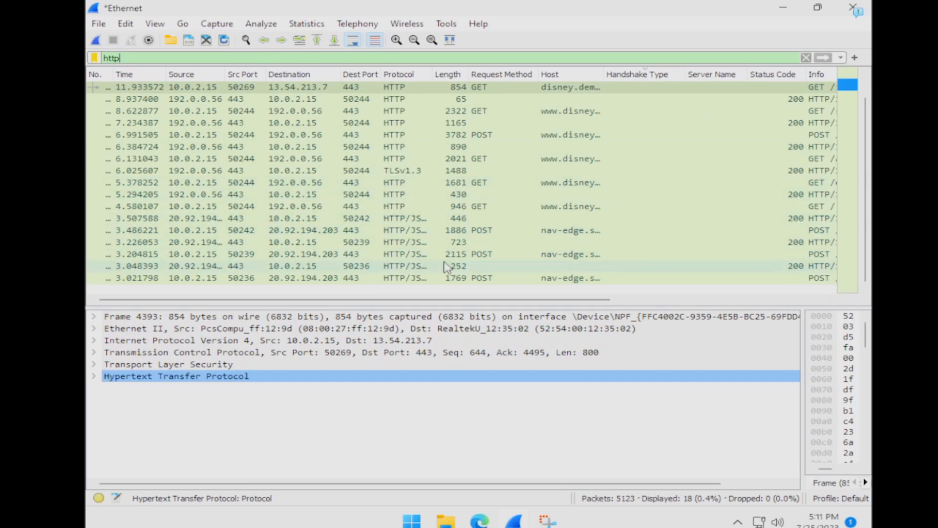
scroll(445, 267, up, 1)
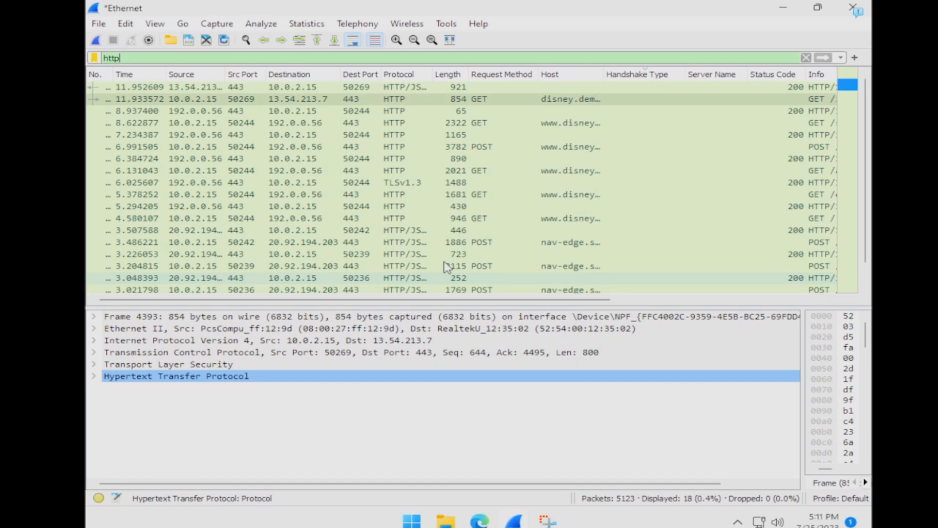
Select the 2322-byte GET packet to 192.0.0.56 and inspect its Hypertext Transfer Protocol headers, including the expanded cookie pairs
click(450, 124)
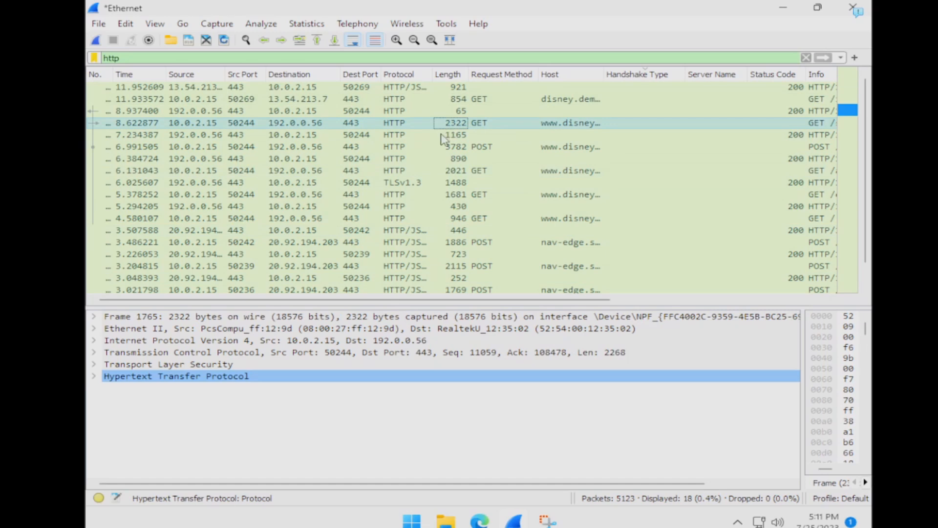
click(93, 375)
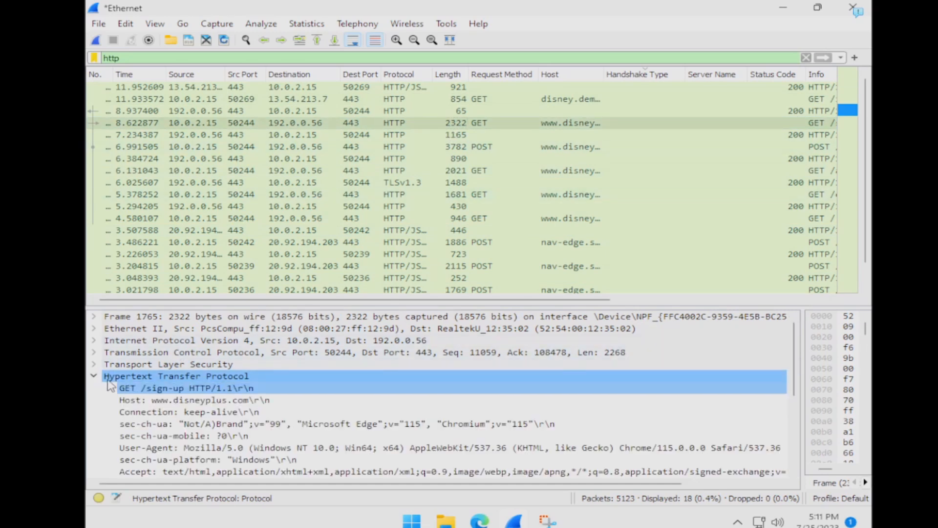
scroll(107, 382, down, 2)
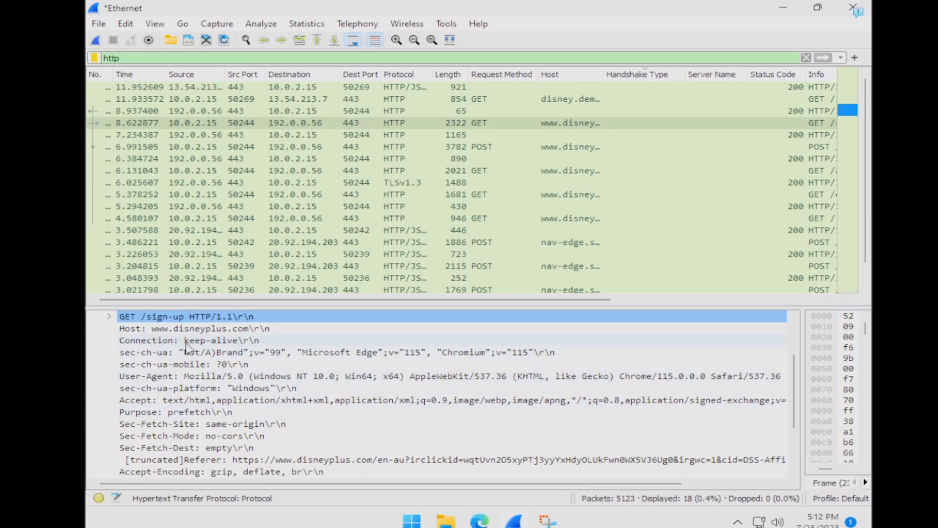
scroll(191, 391, down, 3)
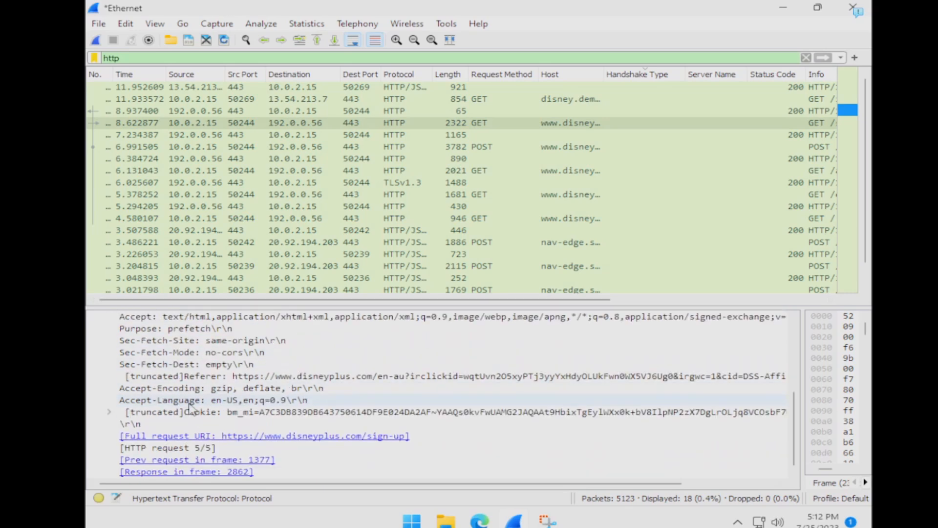
click(110, 412)
scroll(217, 459, down, 2)
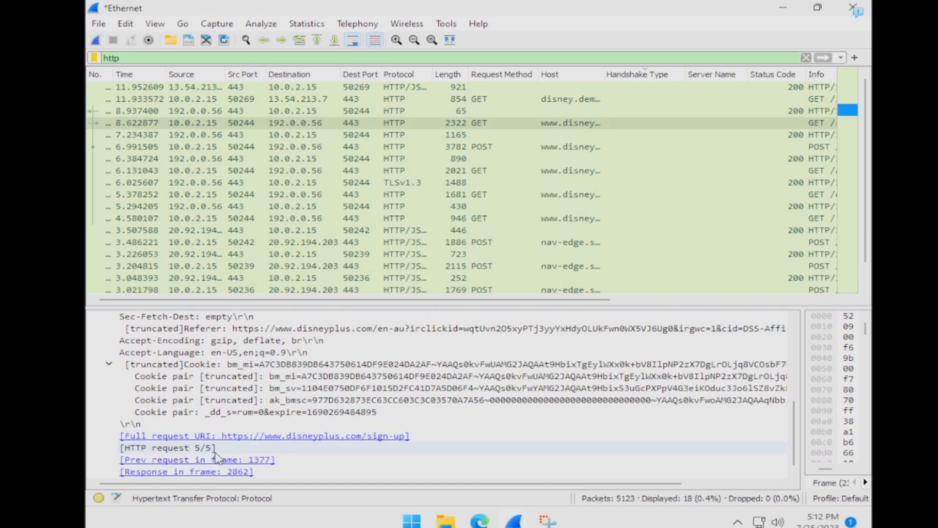
scroll(218, 459, up, 6)
Collapse the packet's Hypertext Transfer Protocol details and examine the TLSv1.3 Record Layer fields under Transport Layer Security
click(93, 376)
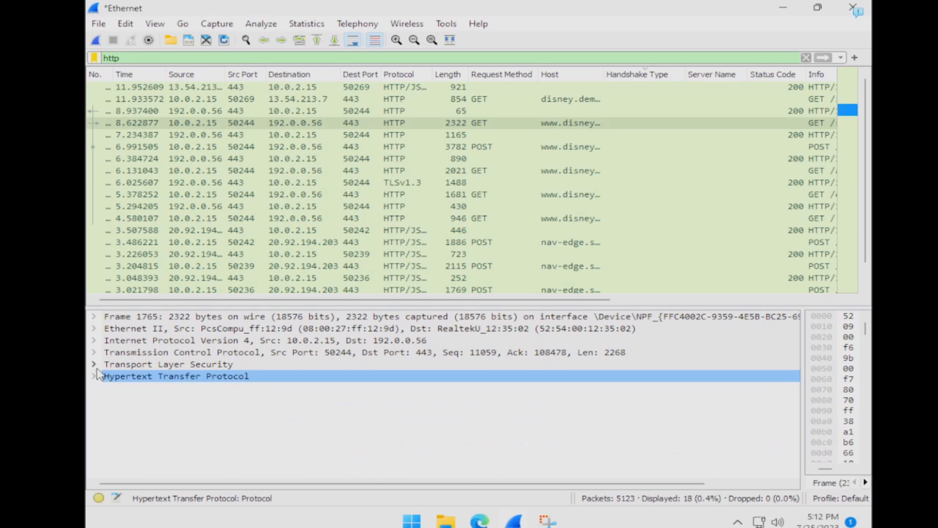
click(94, 364)
click(109, 376)
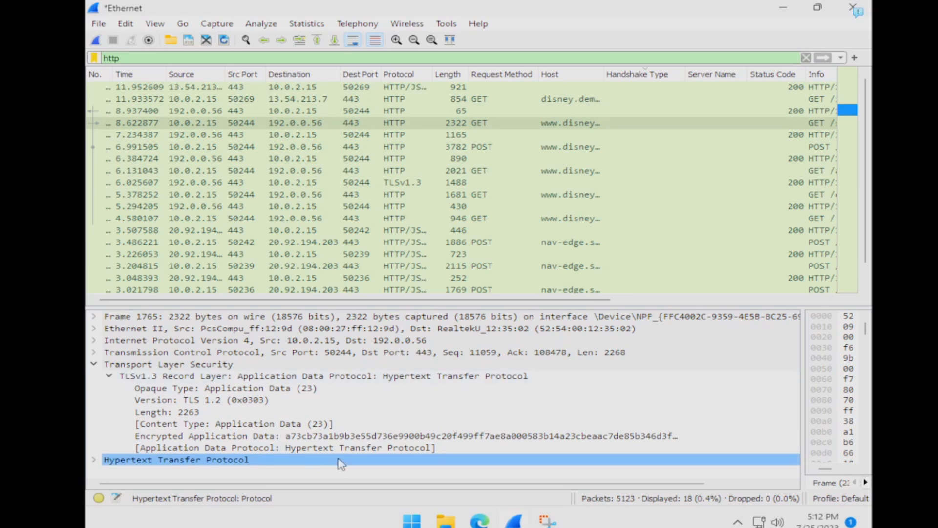
mouse_move(479, 521)
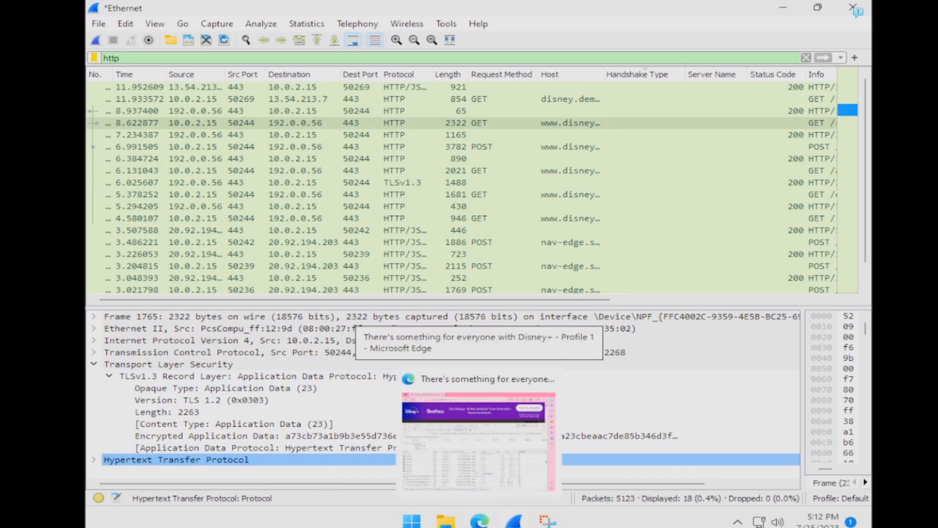